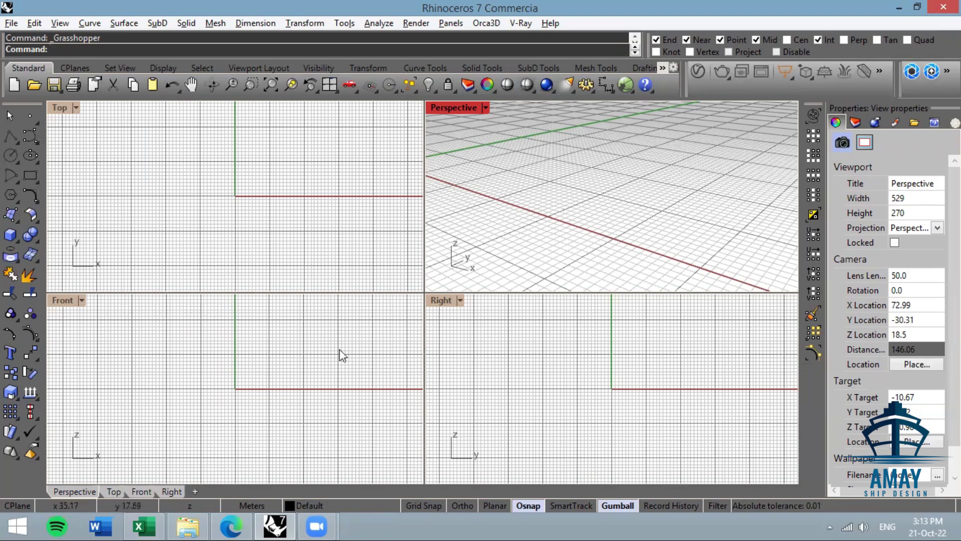
- Switch to the Edge browser and go to food4rhino.com/en/app/tt-toolbox
{"action": "left_click", "coordinate": [239, 520]}
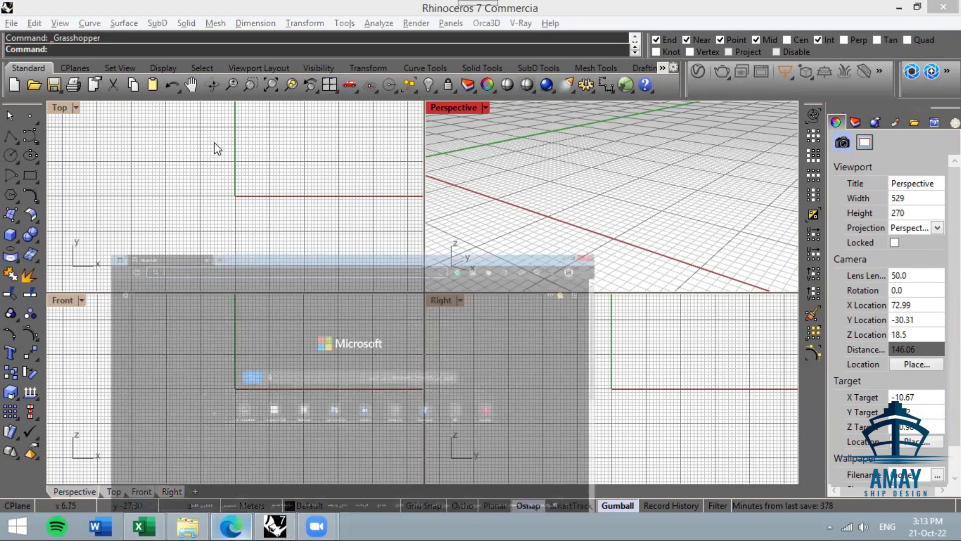
{"action": "left_click", "coordinate": [194, 36]}
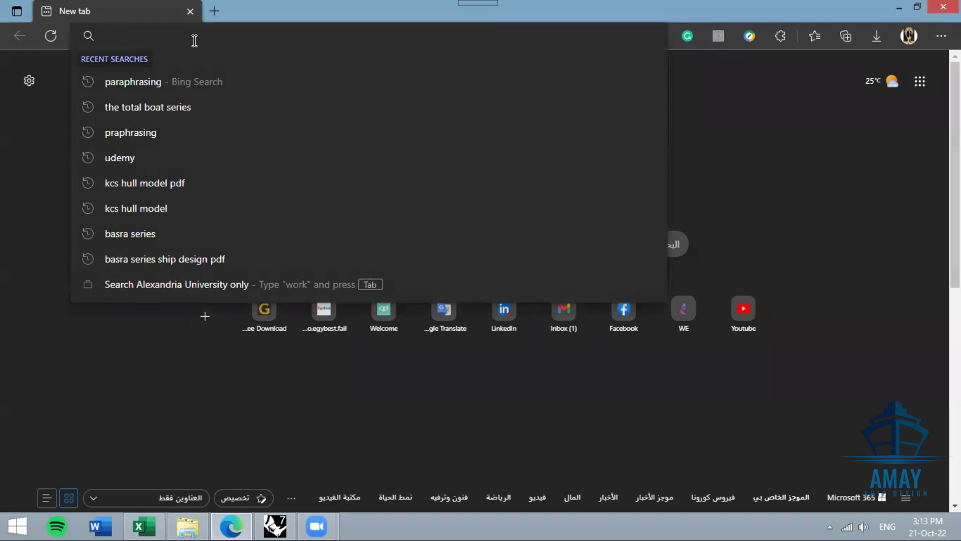
{"action": "type", "text": "food4rhino.com/en/app/tt-toolbox"}
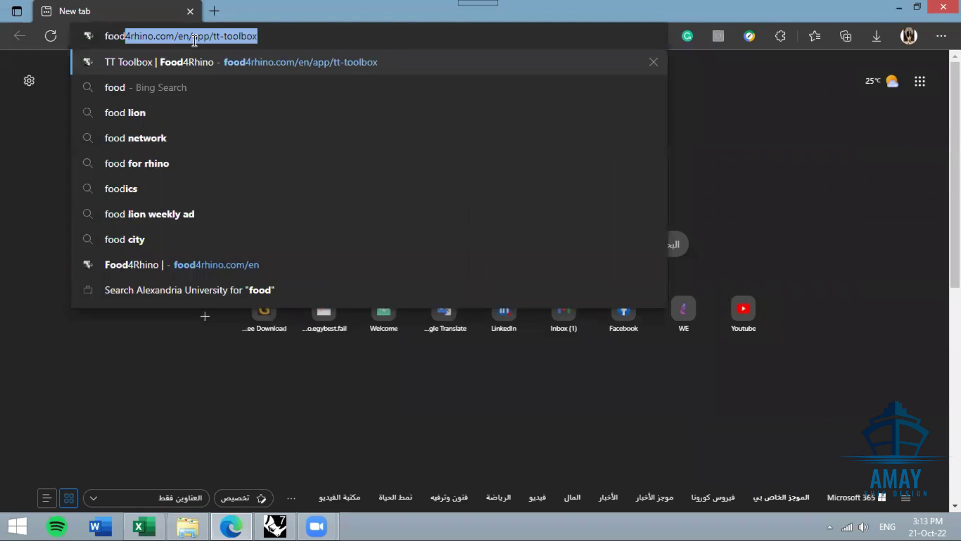
{"action": "key", "text": "Return"}
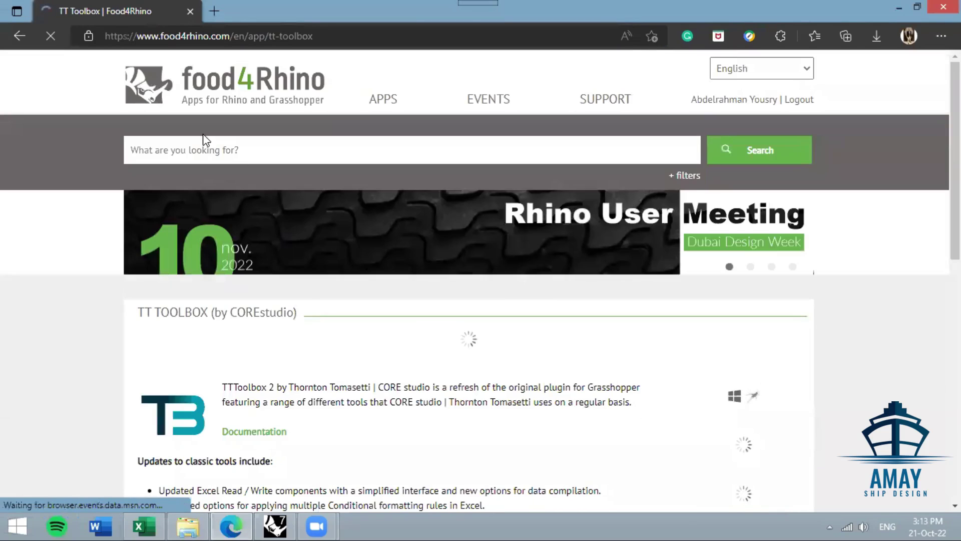
- Search food4Rhino for "TT toolbox" and open the TT Toolbox plugin page
{"action": "left_click", "coordinate": [227, 150]}
{"action": "type", "text": "tt"}
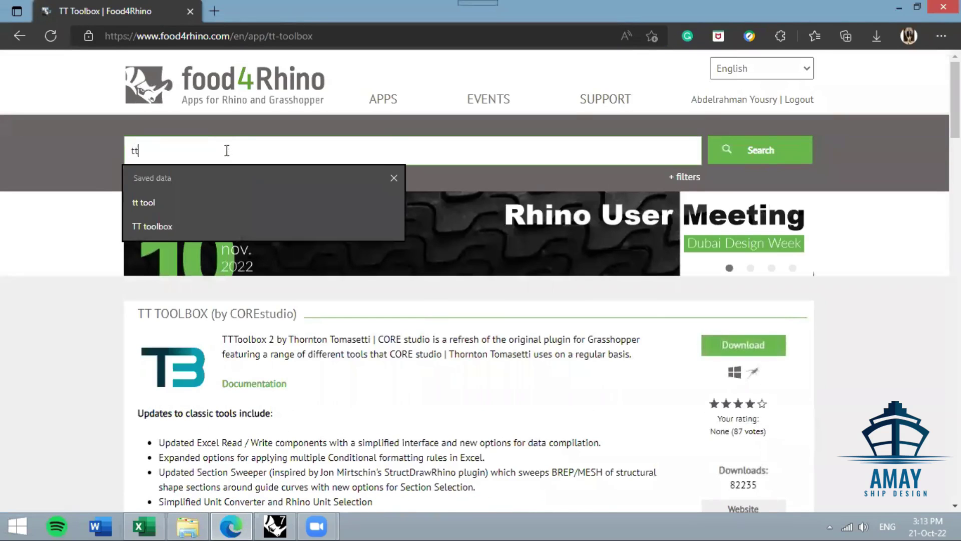
{"action": "left_click", "coordinate": [207, 227]}
{"action": "left_click", "coordinate": [747, 146]}
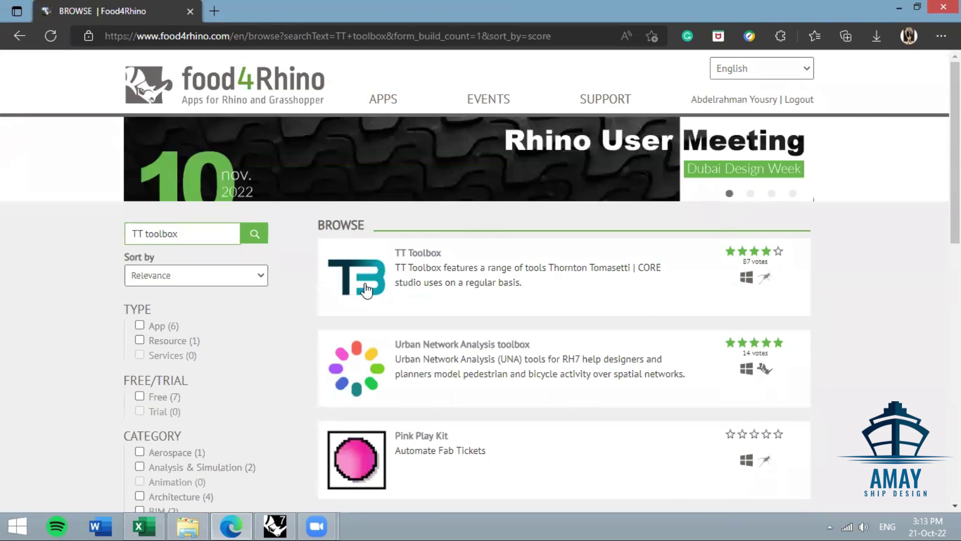
{"action": "left_click", "coordinate": [366, 289]}
- Examine the TT Toolbox description and its downloads table for releases and supported Rhino platforms
{"action": "scroll", "coordinate": [300, 285], "scroll_direction": "down", "scroll_amount": 8}
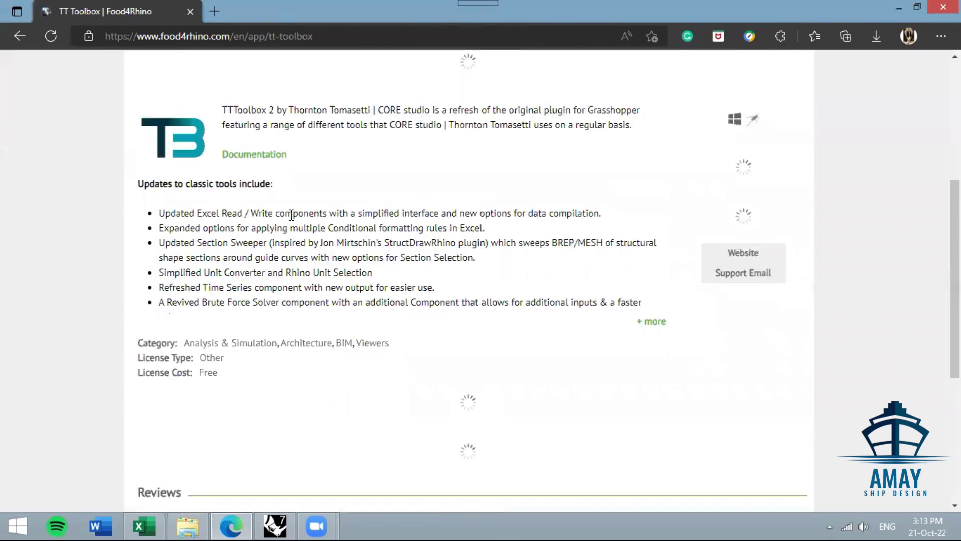
{"action": "scroll", "coordinate": [229, 260], "scroll_direction": "down", "scroll_amount": 2}
{"action": "scroll", "coordinate": [230, 208], "scroll_direction": "down", "scroll_amount": 3}
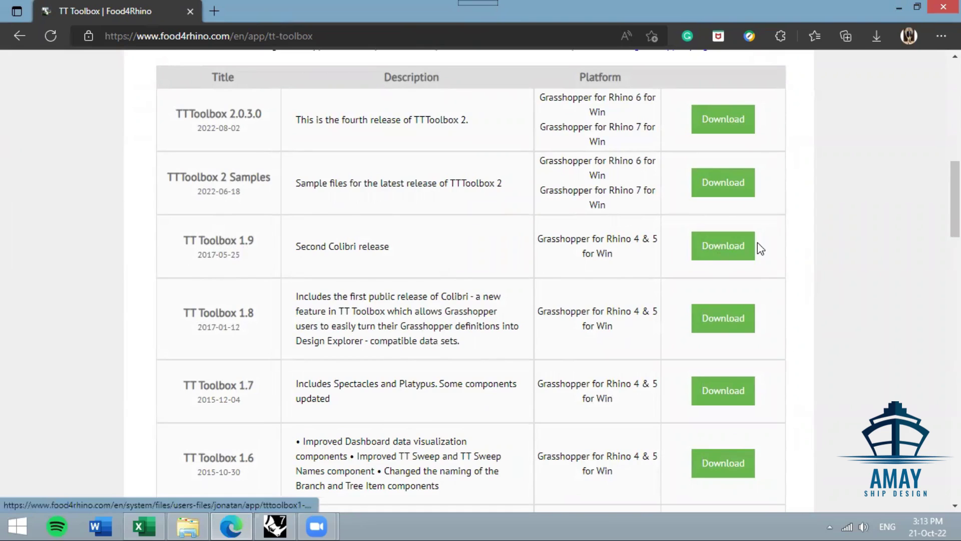
{"action": "scroll", "coordinate": [551, 296], "scroll_direction": "up", "scroll_amount": 1}
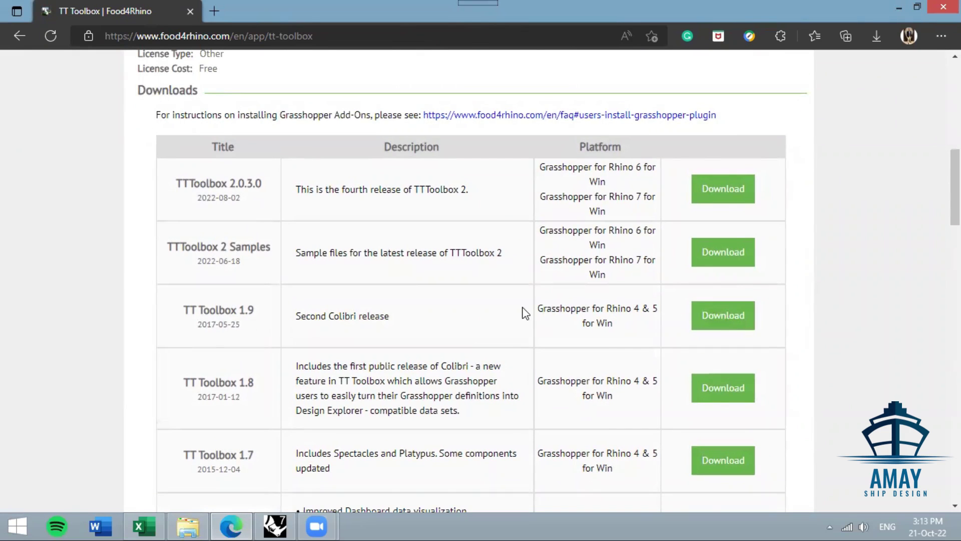
{"action": "scroll", "coordinate": [332, 225], "scroll_direction": "up", "scroll_amount": 4}
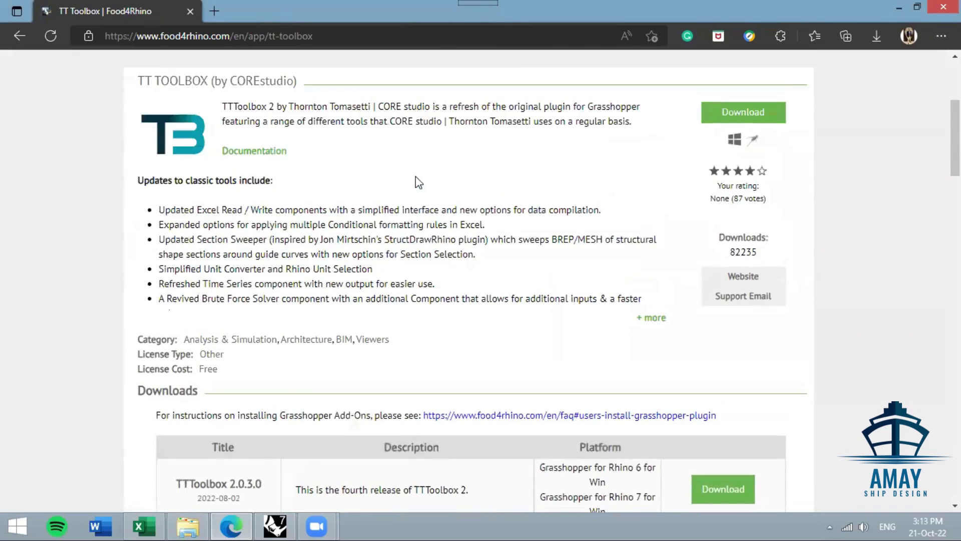
{"action": "scroll", "coordinate": [419, 182], "scroll_direction": "up", "scroll_amount": 2}
{"action": "scroll", "coordinate": [294, 230], "scroll_direction": "down", "scroll_amount": 9}
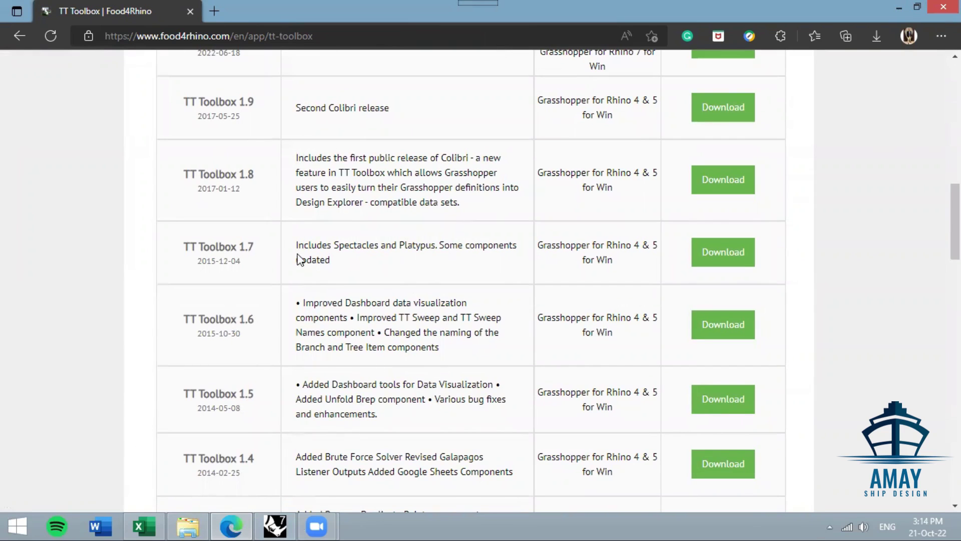
{"action": "scroll", "coordinate": [325, 279], "scroll_direction": "up", "scroll_amount": 3}
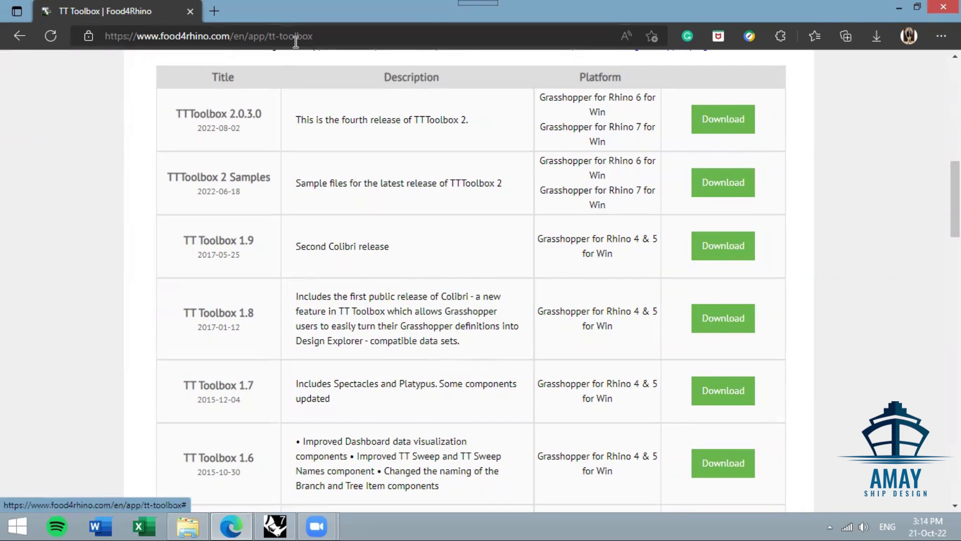
- Switch to Grasshopper in Rhino and view the installed TT Toolbox component set
{"action": "left_click", "coordinate": [899, 7]}
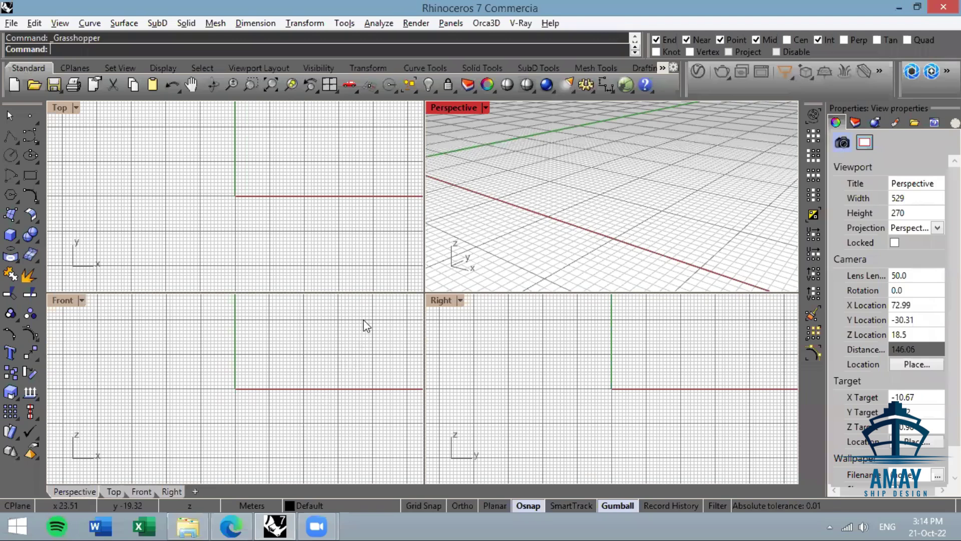
{"action": "left_click", "coordinate": [365, 326]}
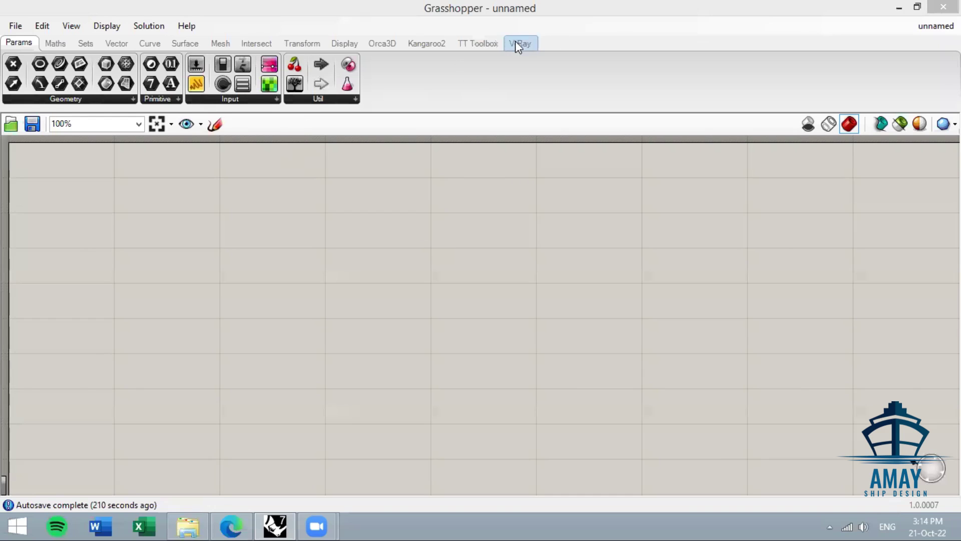
{"action": "left_click", "coordinate": [488, 42]}
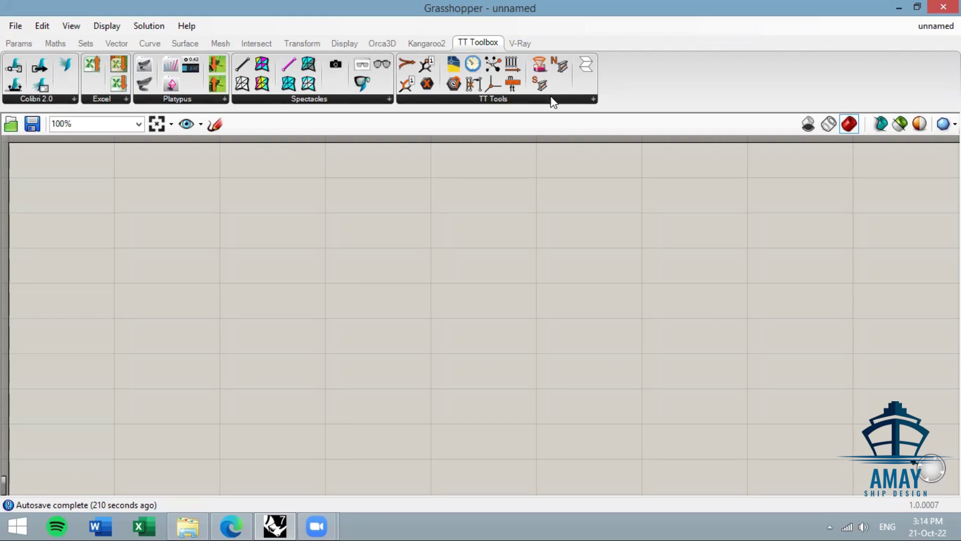
{"action": "left_click", "coordinate": [7, 44]}
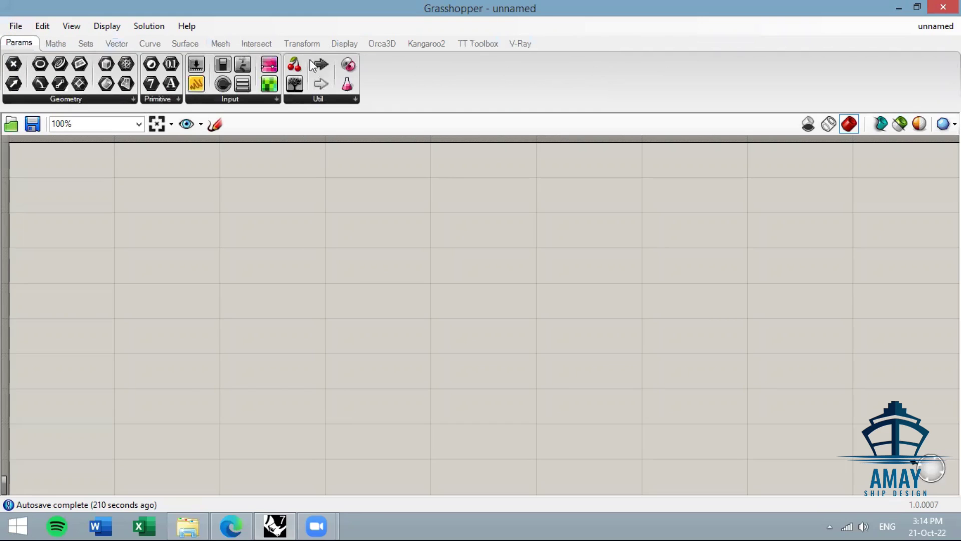
- Open the Grasshopper definition Hull Generator.gh from the 19-Oct-22 folder
{"action": "left_click", "coordinate": [15, 26]}
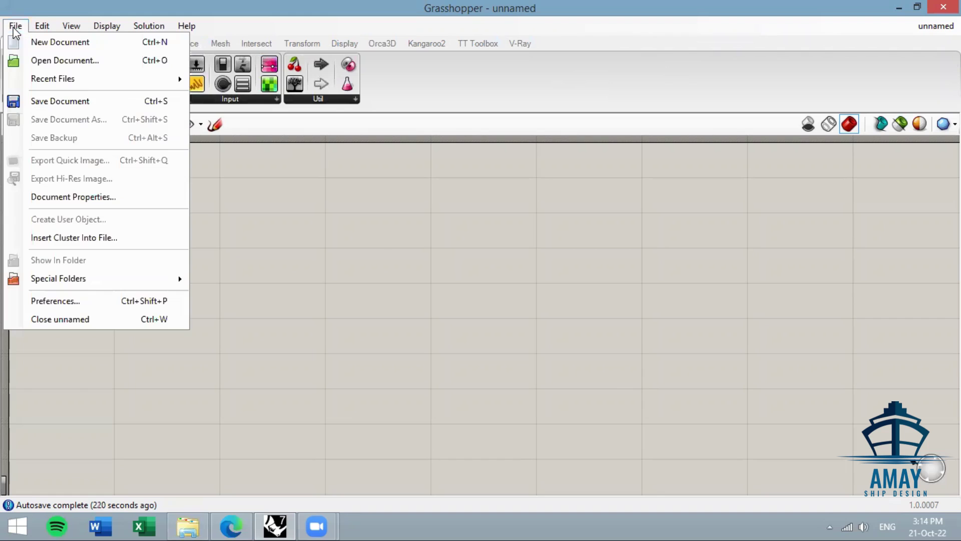
{"action": "left_click", "coordinate": [78, 64]}
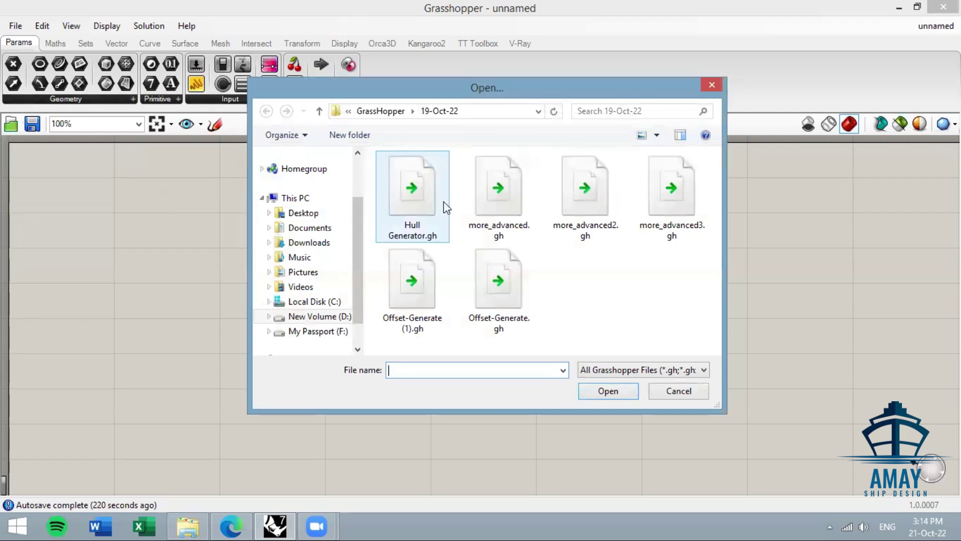
{"action": "left_click", "coordinate": [428, 198]}
{"action": "left_click", "coordinate": [609, 392]}
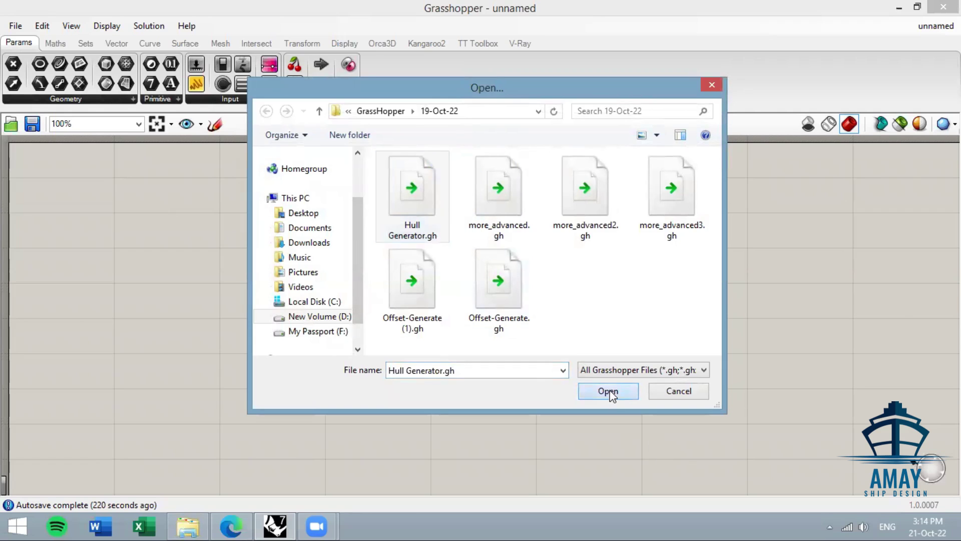
- Set the Boolean Toggle feeding the Hull Generator's Run input to False
{"action": "scroll", "coordinate": [465, 250], "scroll_direction": "up", "scroll_amount": 5}
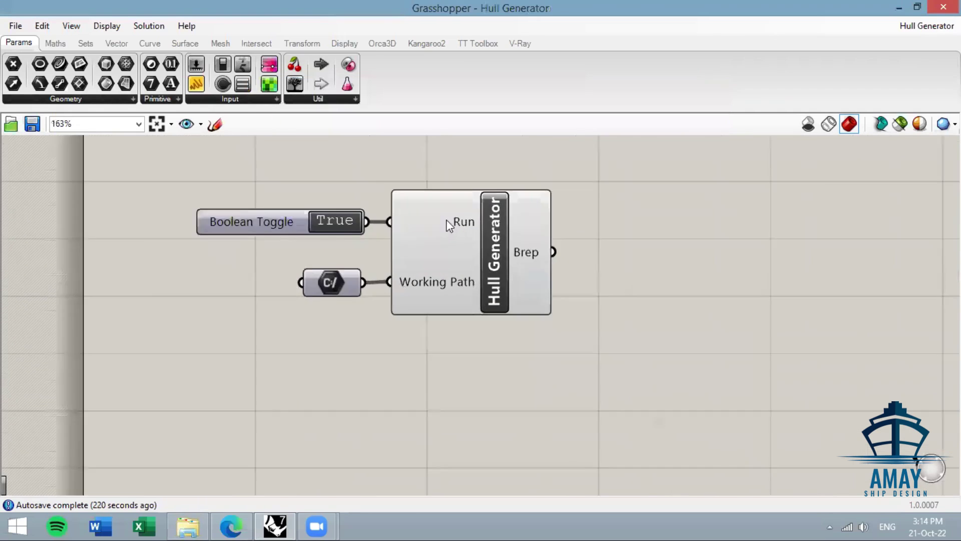
{"action": "double_click", "coordinate": [289, 256]}
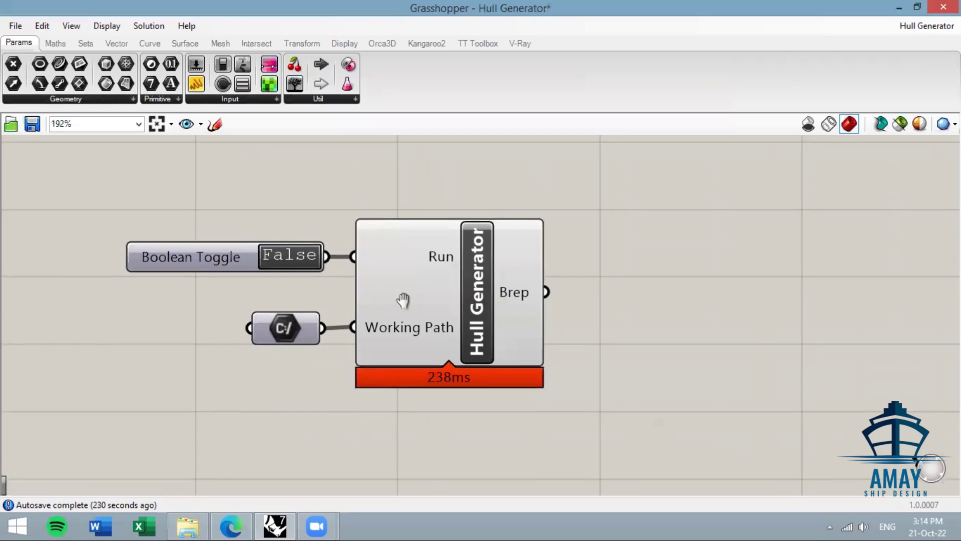
{"action": "right_click_drag", "start_coordinate": [402, 303], "coordinate": [406, 275]}
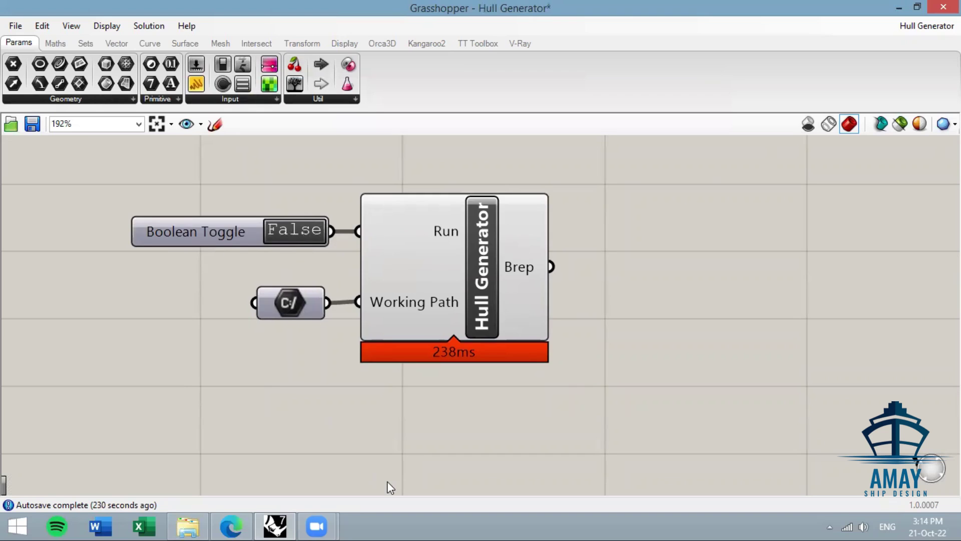
- Assign the existing file Offset Table.xlsx to the File Path parameter feeding the Hull Generator's Working Path input
{"action": "left_click", "coordinate": [287, 303]}
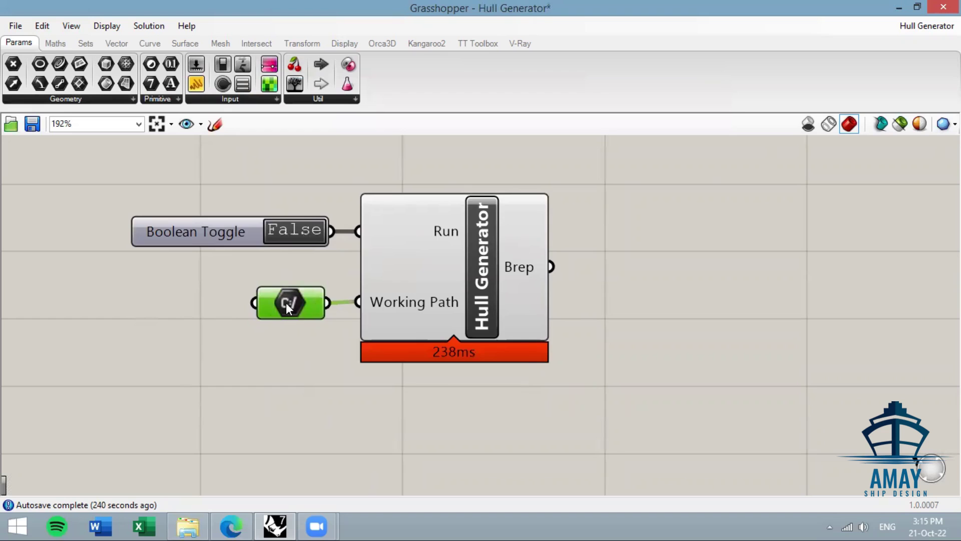
{"action": "right_click", "coordinate": [286, 303]}
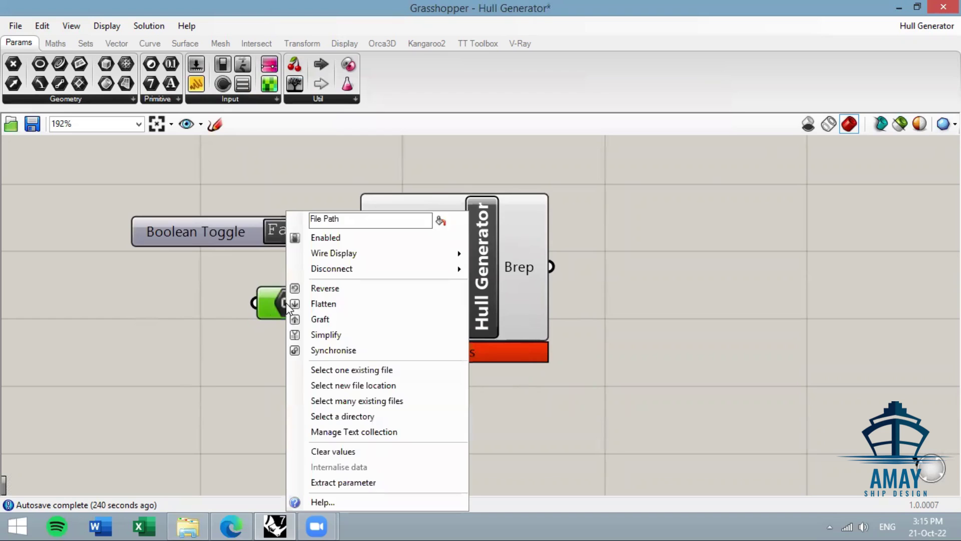
{"action": "left_click", "coordinate": [362, 374]}
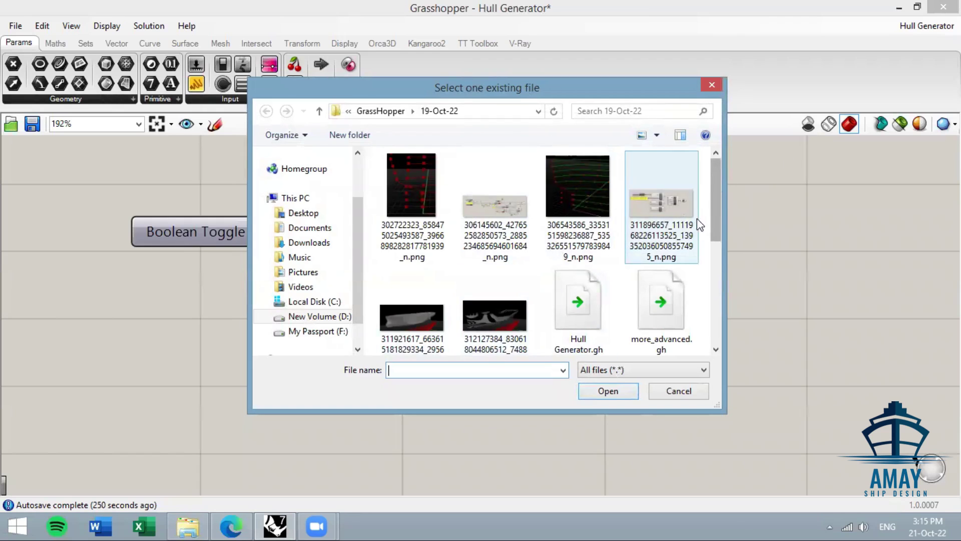
{"action": "scroll", "coordinate": [720, 251], "scroll_direction": "down", "scroll_amount": 1}
{"action": "scroll", "coordinate": [719, 249], "scroll_direction": "down", "scroll_amount": 3}
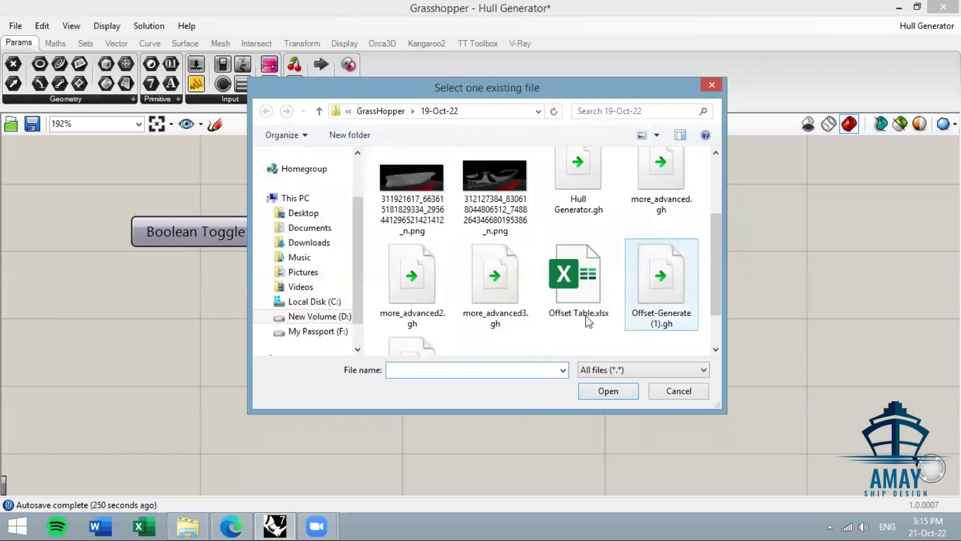
{"action": "left_click", "coordinate": [554, 291]}
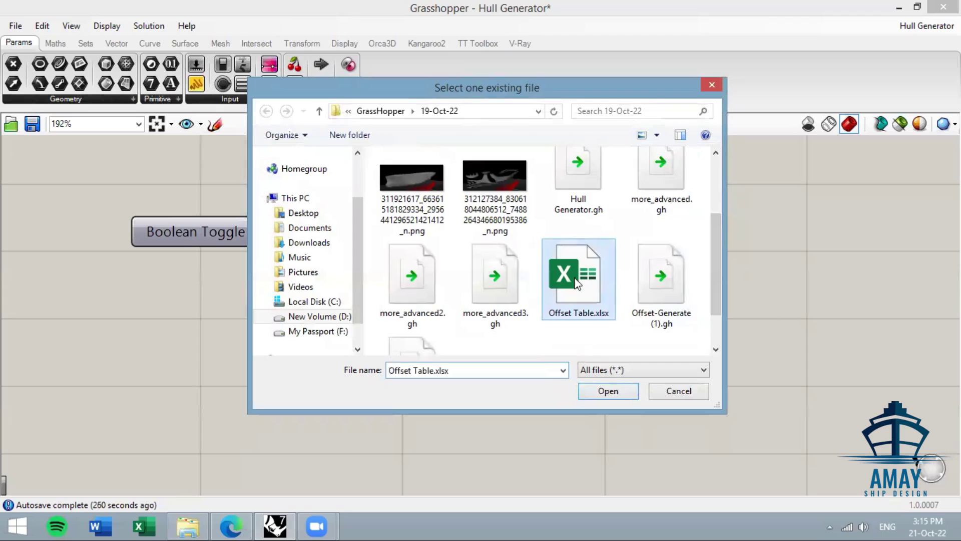
{"action": "left_click", "coordinate": [626, 391]}
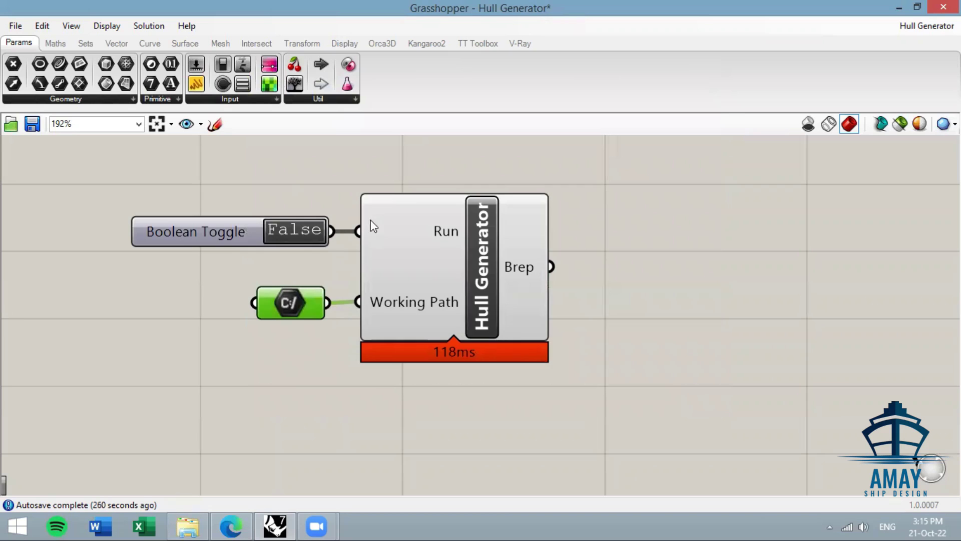
- Set the Boolean Toggle to True to run the Hull Generator, and inspect the hull preview in Rhino's Perspective viewport
{"action": "left_click", "coordinate": [240, 230]}
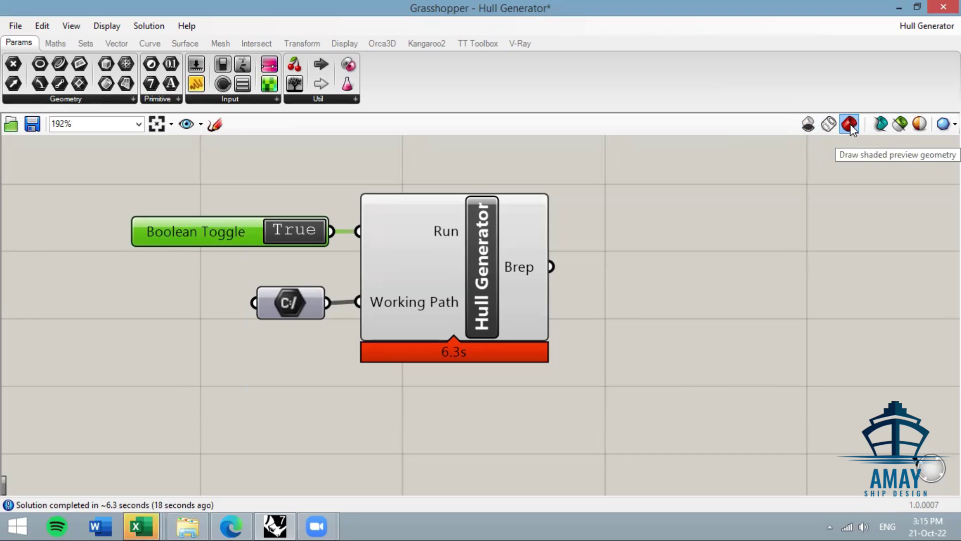
{"action": "left_click", "coordinate": [899, 8]}
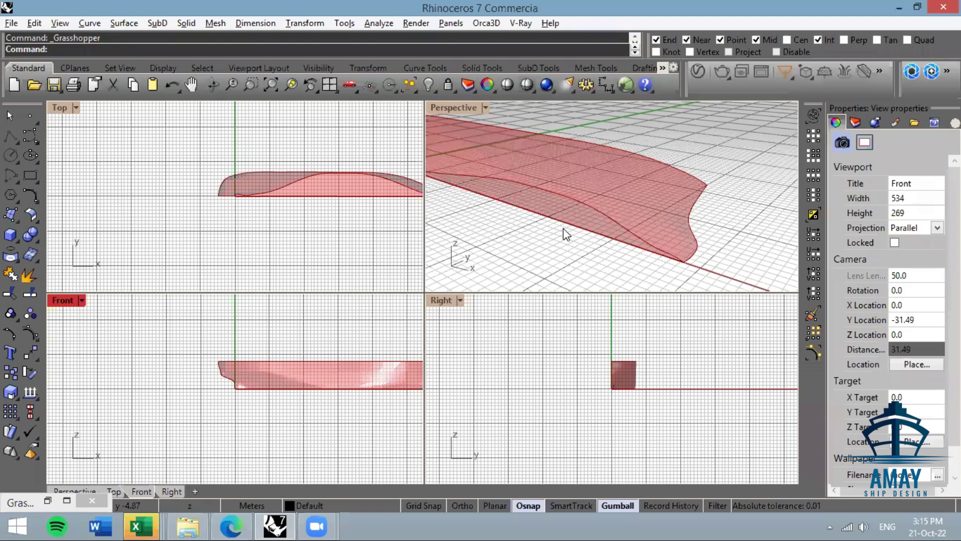
{"action": "mouse_move", "coordinate": [593, 203]}
{"action": "right_mouse_down"}
{"action": "mouse_move", "coordinate": [603, 207]}
{"action": "mouse_move", "coordinate": [489, 221]}
{"action": "mouse_move", "coordinate": [600, 182]}
{"action": "mouse_move", "coordinate": [583, 172]}
{"action": "mouse_move", "coordinate": [524, 185]}
{"action": "mouse_move", "coordinate": [579, 183]}
{"action": "mouse_move", "coordinate": [601, 200]}
{"action": "mouse_move", "coordinate": [567, 174]}
{"action": "mouse_move", "coordinate": [597, 219]}
{"action": "mouse_move", "coordinate": [582, 205]}
{"action": "right_mouse_up"}
{"action": "scroll", "coordinate": [583, 205], "scroll_direction": "up", "scroll_amount": 2}
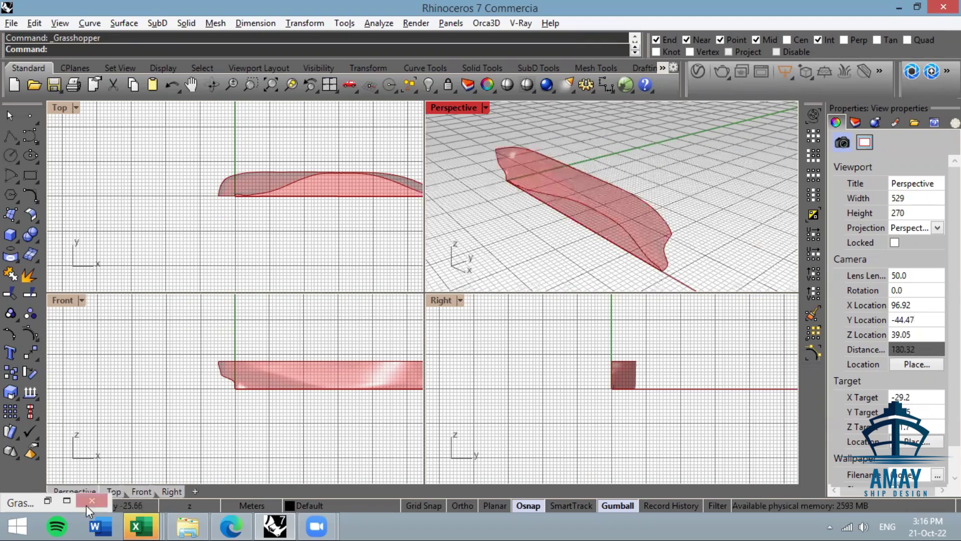
- Switch to Offset Table.xlsx in Excel and retype the body plan sheet's name as BODY PLAN
{"action": "mouse_move", "coordinate": [141, 525]}
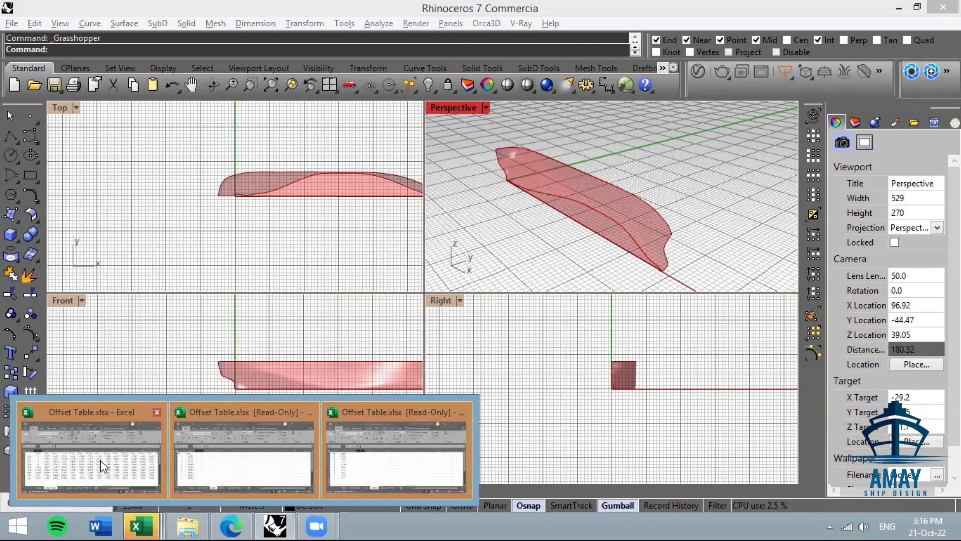
{"action": "left_click", "coordinate": [100, 461]}
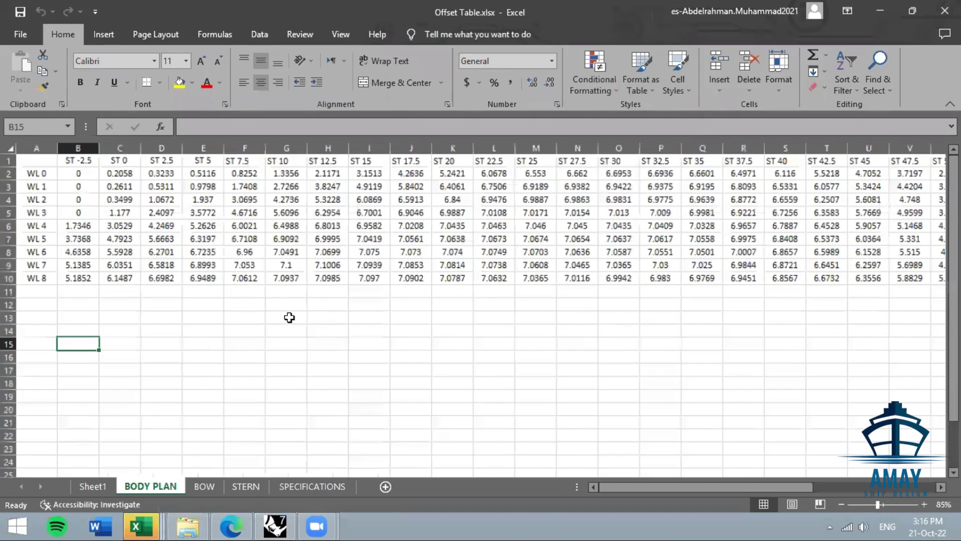
{"action": "scroll", "coordinate": [203, 240], "scroll_direction": "down", "scroll_amount": 1}
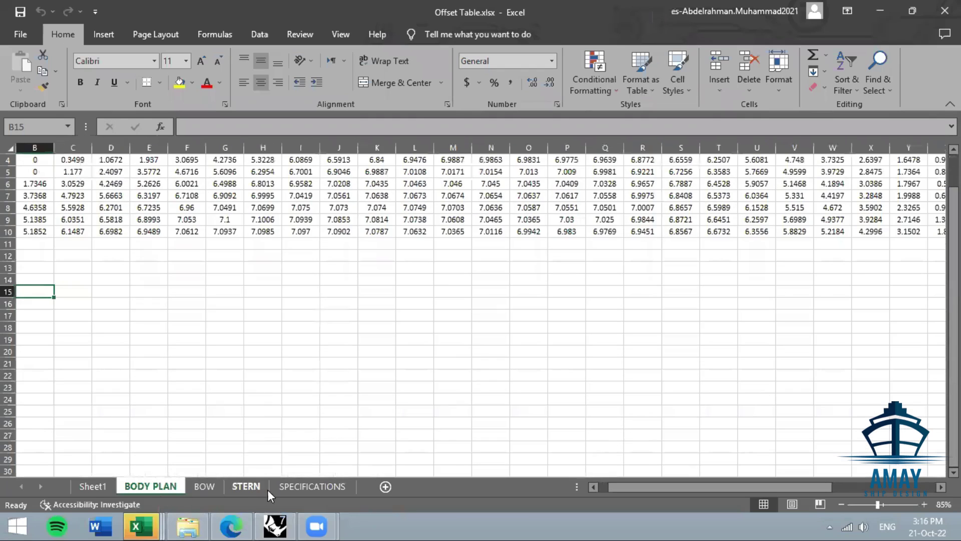
{"action": "double_click", "coordinate": [151, 487]}
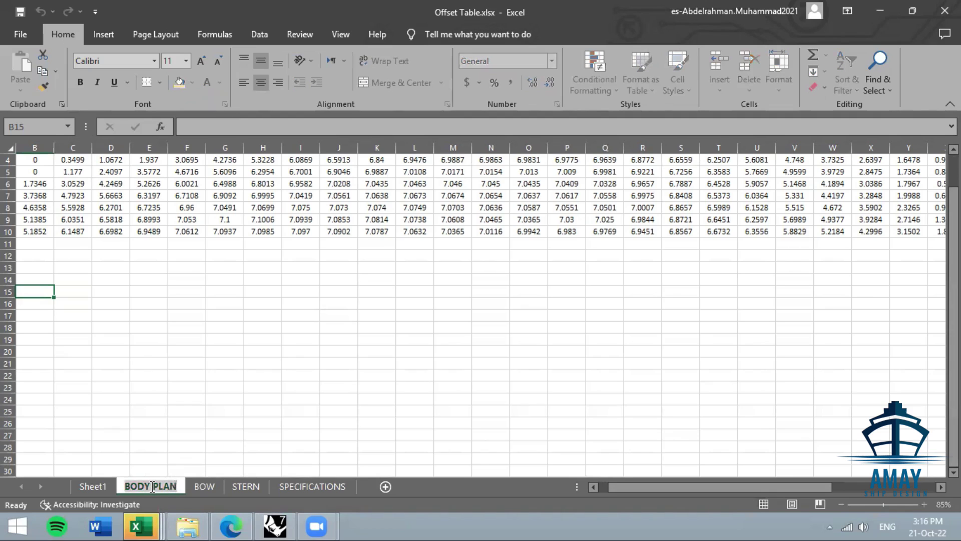
{"action": "type", "text": "B"}
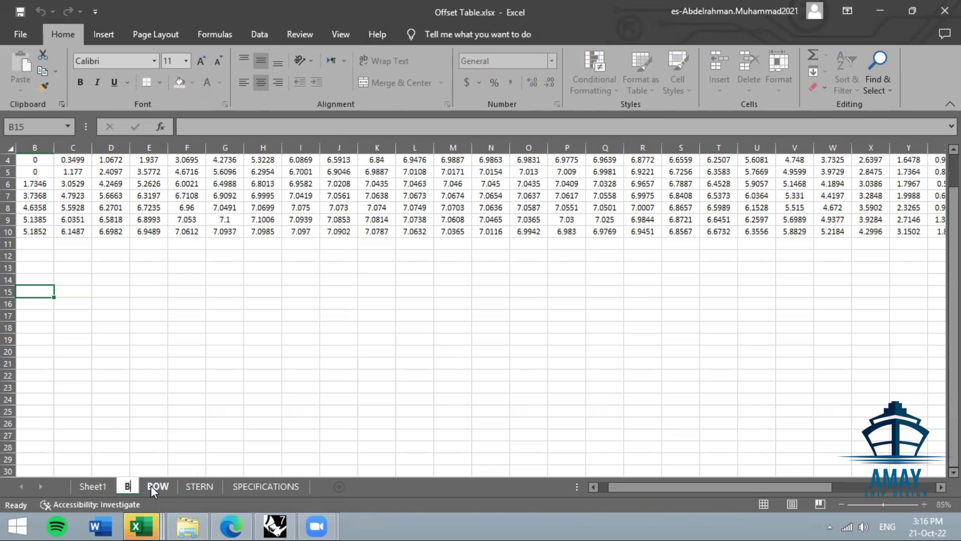
{"action": "type", "text": "ODY"}
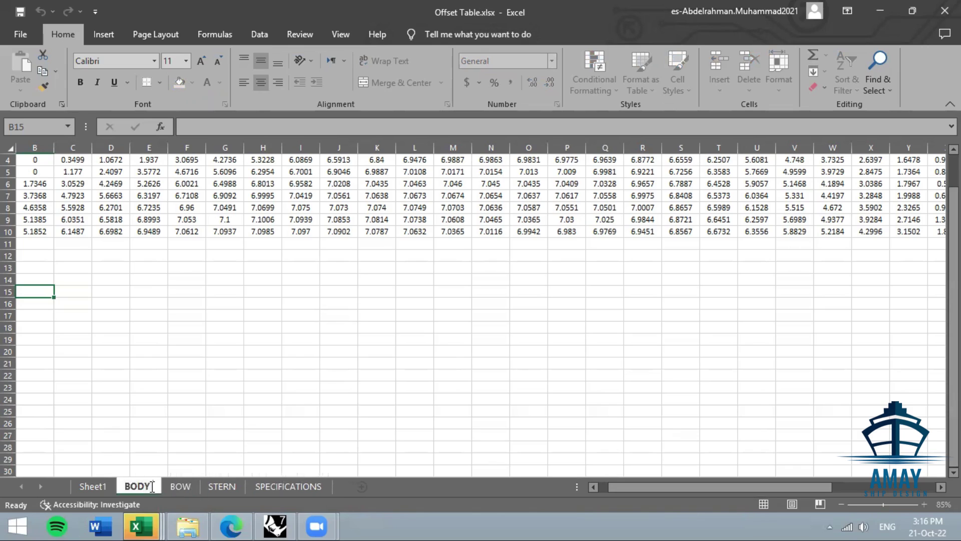
{"action": "type", "text": " PLAN"}
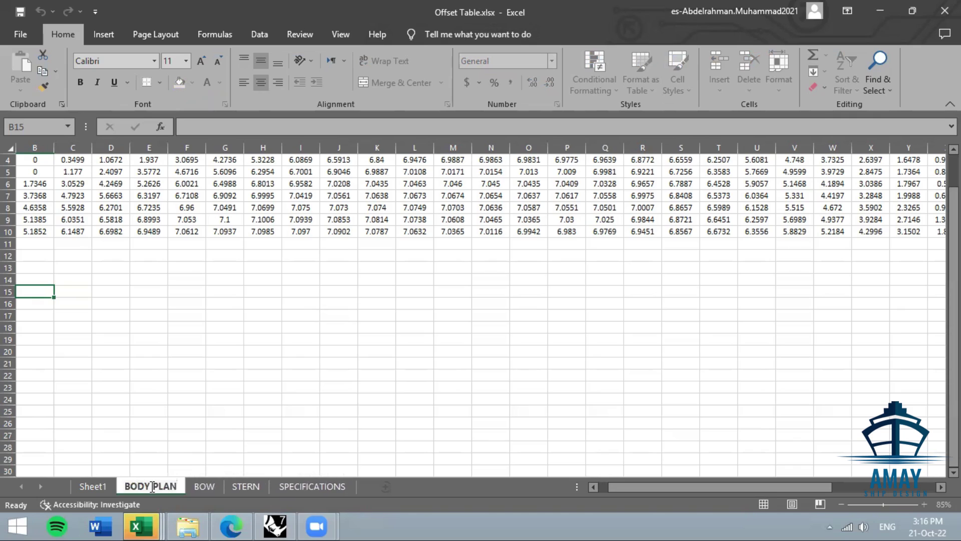
{"action": "left_click", "coordinate": [257, 408]}
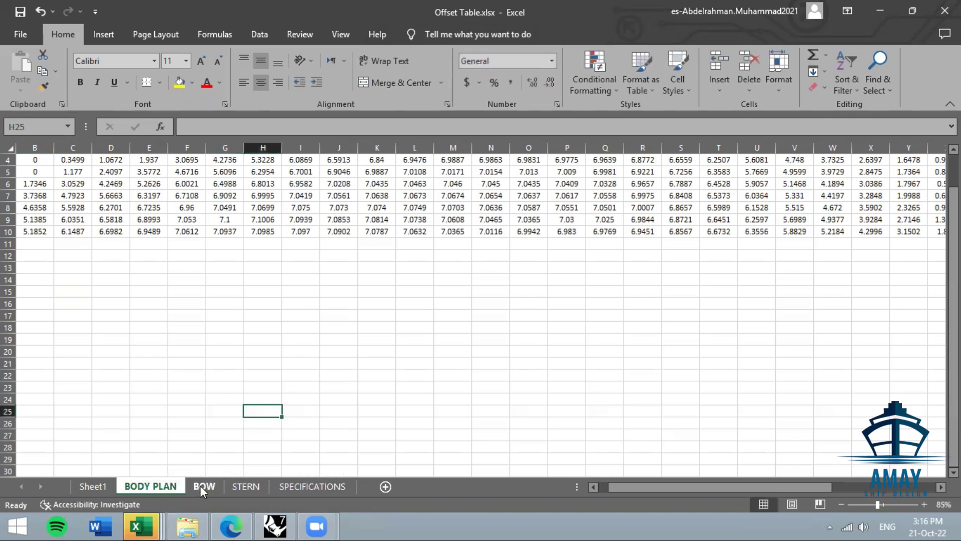
- Retype the bow sheet's name as BOW in capital letters
{"action": "double_click", "coordinate": [203, 487]}
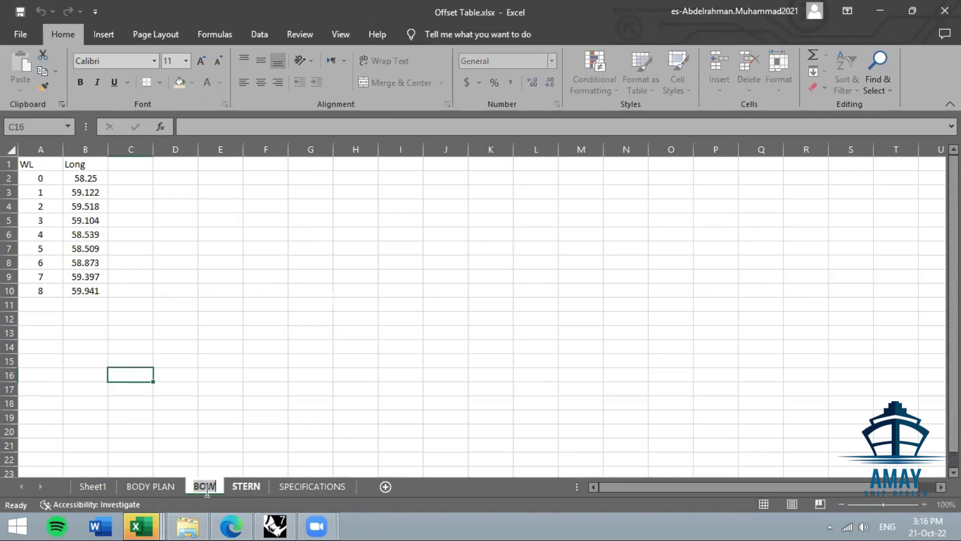
{"action": "type", "text": "bo"}
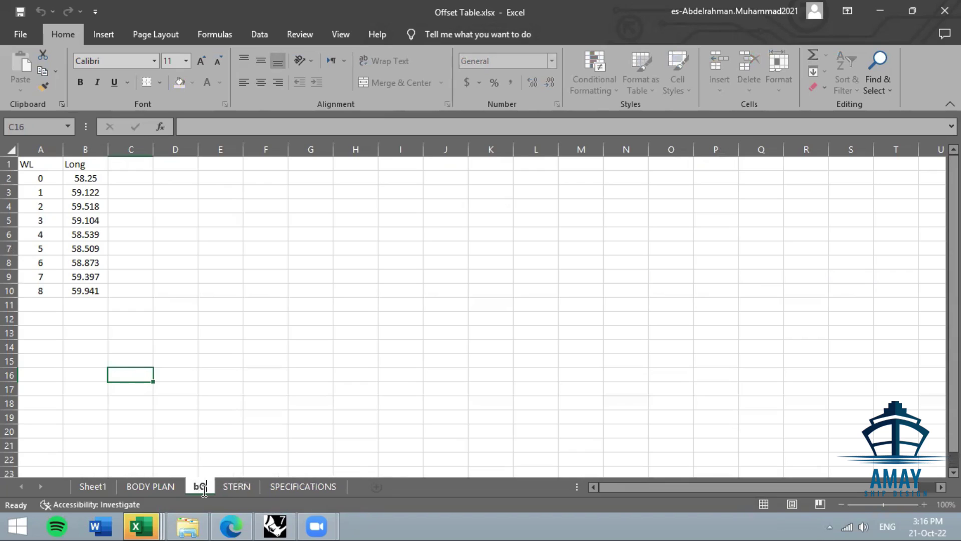
{"action": "key", "text": "BackSpace"}
{"action": "key", "text": "BackSpace"}
{"action": "type", "text": "BOW"}
{"action": "left_click", "coordinate": [266, 441]}
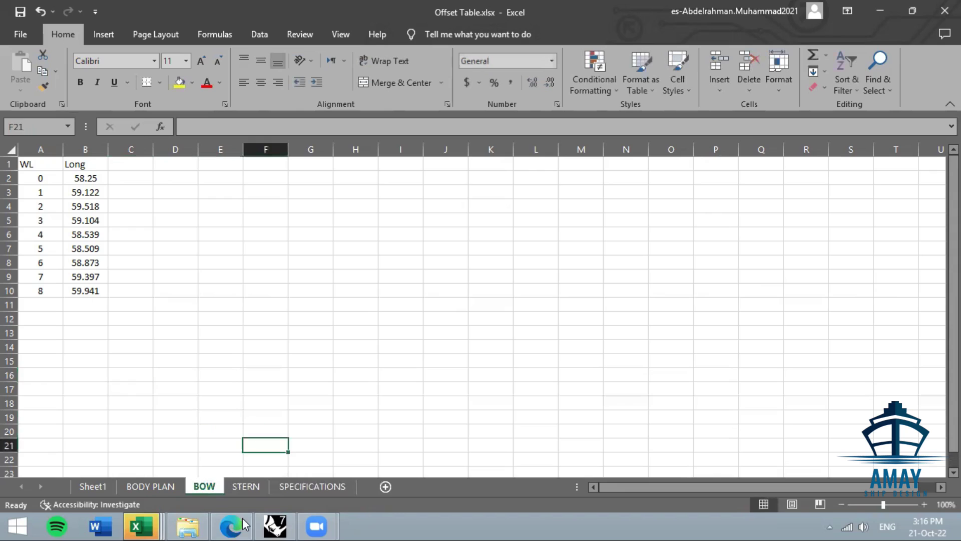
- Enter the waterline label WL 2.5 in cell D14 of the BODY PLAN sheet
{"action": "left_click", "coordinate": [149, 486]}
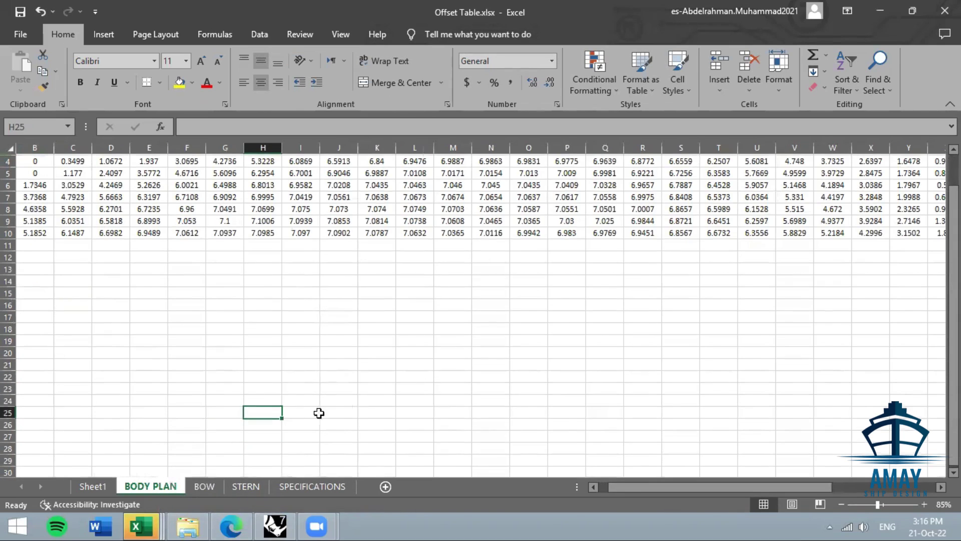
{"action": "scroll", "coordinate": [276, 399], "scroll_direction": "up", "scroll_amount": 1}
{"action": "left_click_drag", "start_coordinate": [706, 487], "coordinate": [551, 489]}
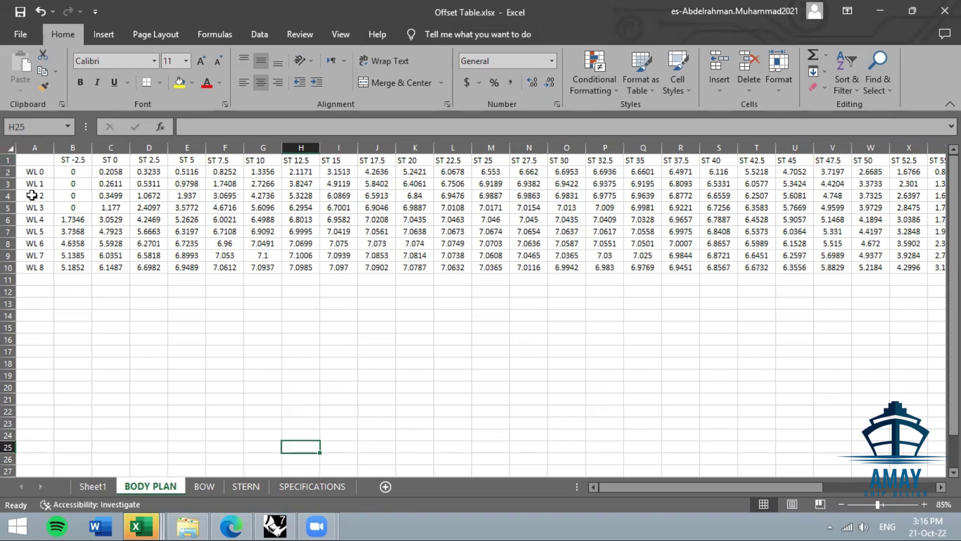
{"action": "left_click", "coordinate": [137, 317]}
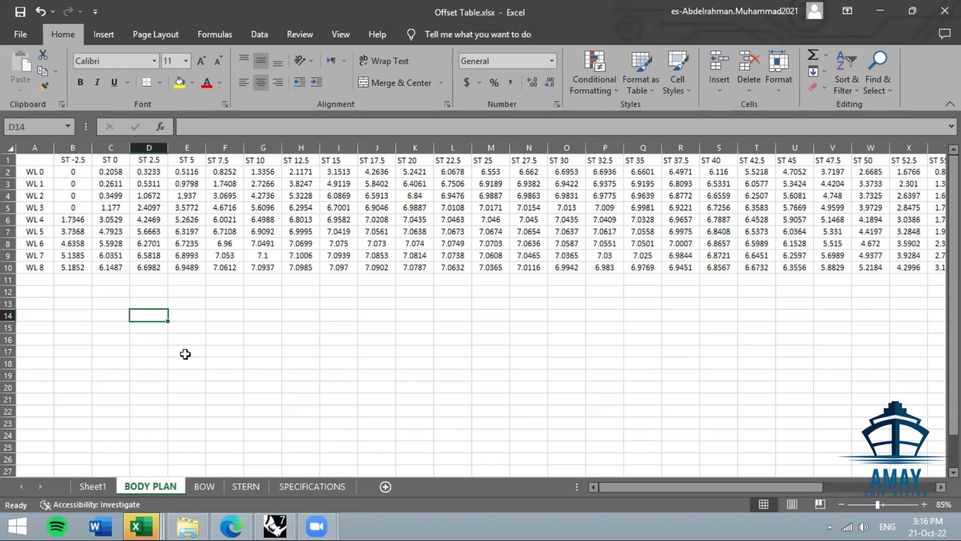
{"action": "type", "text": "WTA"}
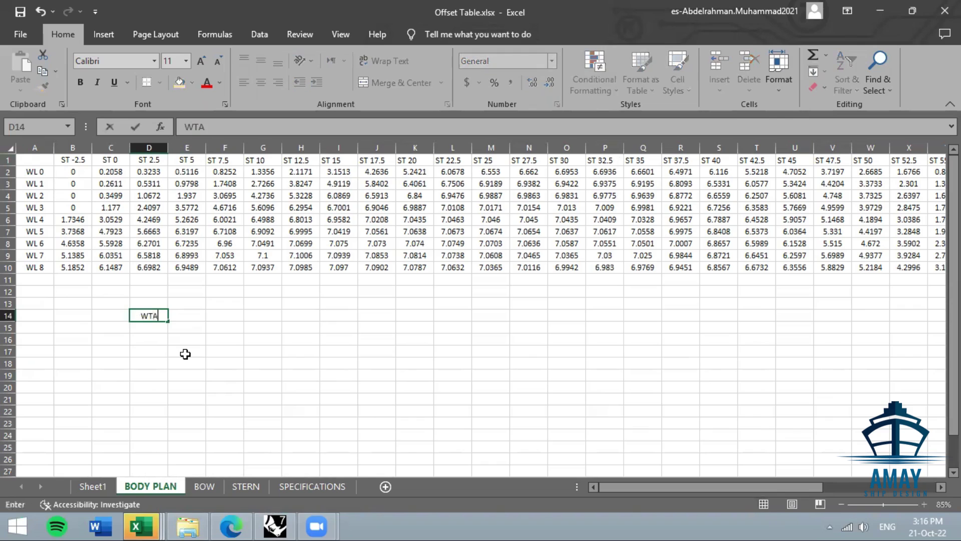
{"action": "type", "text": "TERLINE"}
{"action": "key", "text": "BackSpace"}
{"action": "key", "text": "BackSpace"}
{"action": "key", "text": "BackSpace"}
{"action": "key", "text": "BackSpace"}
{"action": "key", "text": "BackSpace"}
{"action": "key", "text": "BackSpace"}
{"action": "type", "text": "2.5"}
{"action": "key", "text": "Return"}
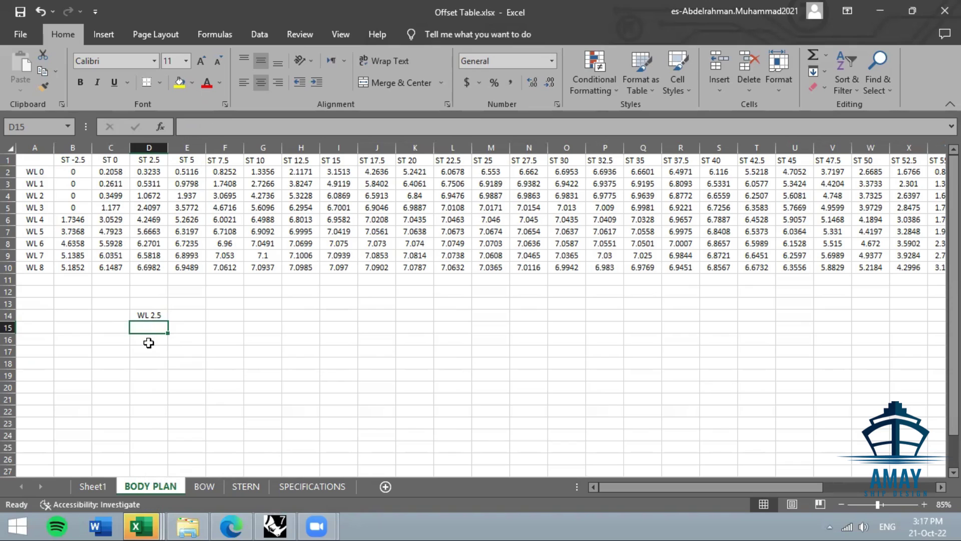
- Enter WL 0 and WL 1 in cells D15 and D16, and extend the waterline series down to WL 8 in D23
{"action": "type", "text": "WL"}
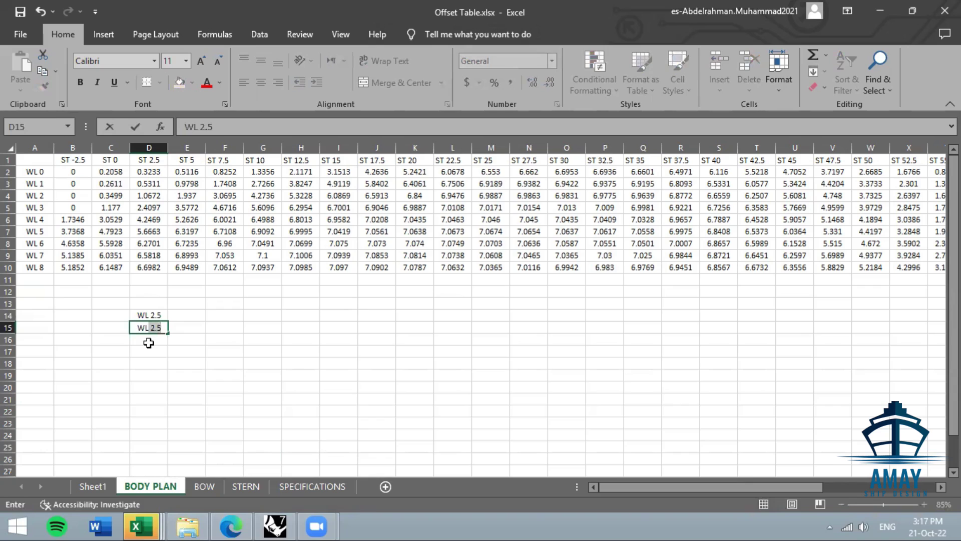
{"action": "type", "text": " 0"}
{"action": "key", "text": "Return"}
{"action": "type", "text": "W"}
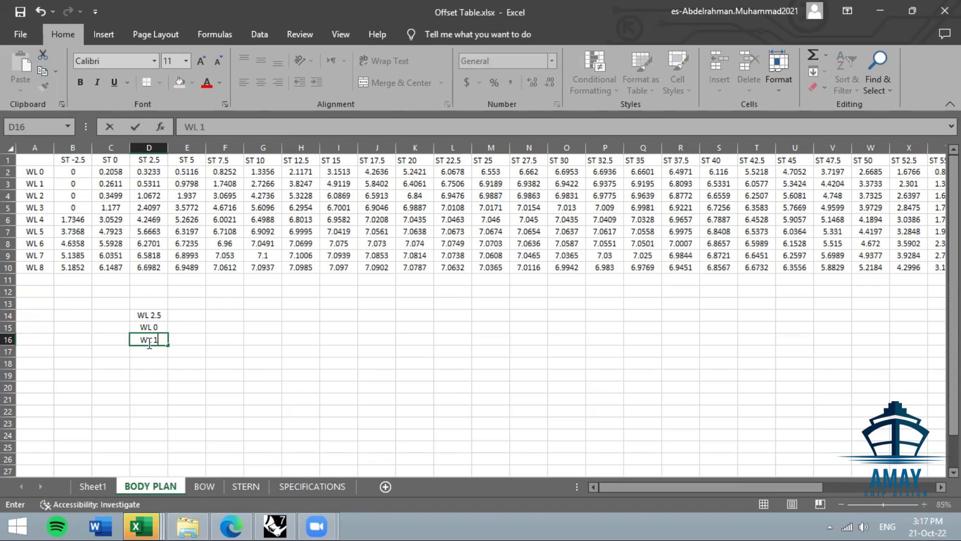
{"action": "type", "text": "L 1"}
{"action": "key", "text": "Return"}
{"action": "left_click_drag", "start_coordinate": [160, 326], "coordinate": [167, 430]}
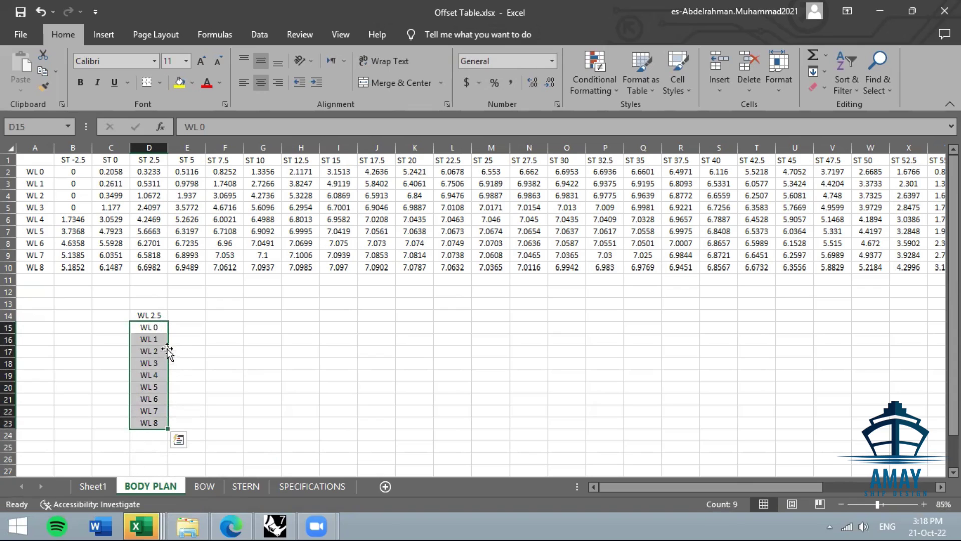
{"action": "left_click", "coordinate": [213, 377]}
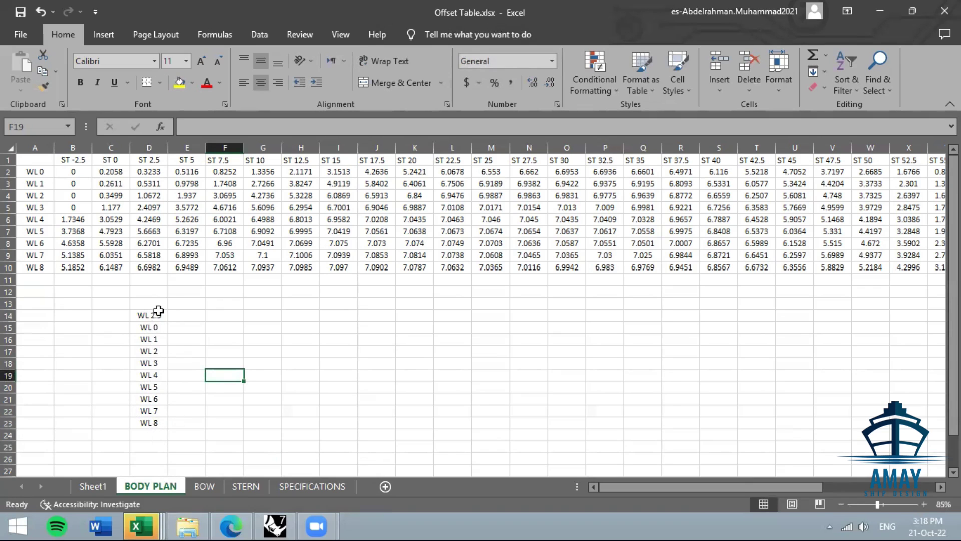
- Delete the sample waterline labels from column D below the offset table
{"action": "left_click_drag", "start_coordinate": [148, 315], "coordinate": [156, 429]}
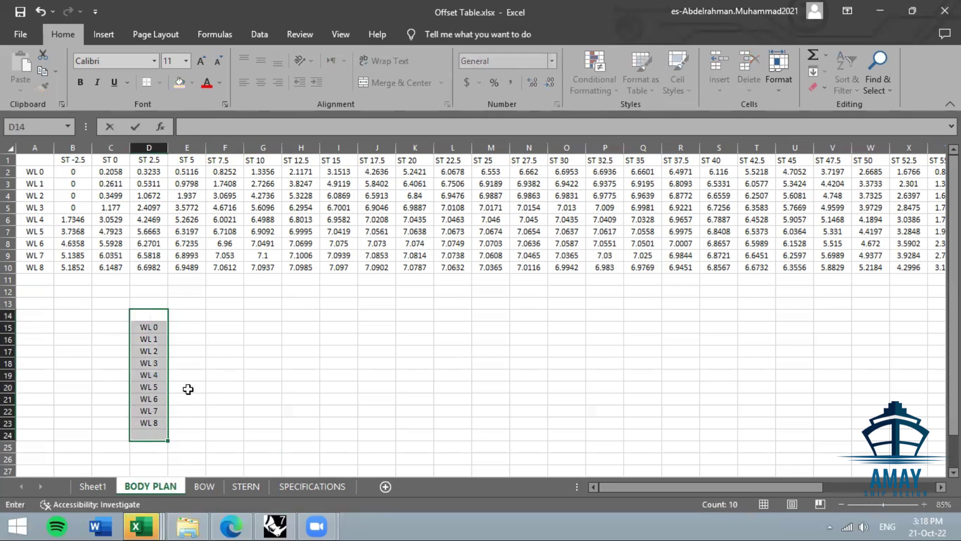
{"action": "key", "text": "ctrl+z"}
{"action": "left_click_drag", "start_coordinate": [148, 327], "coordinate": [146, 427]}
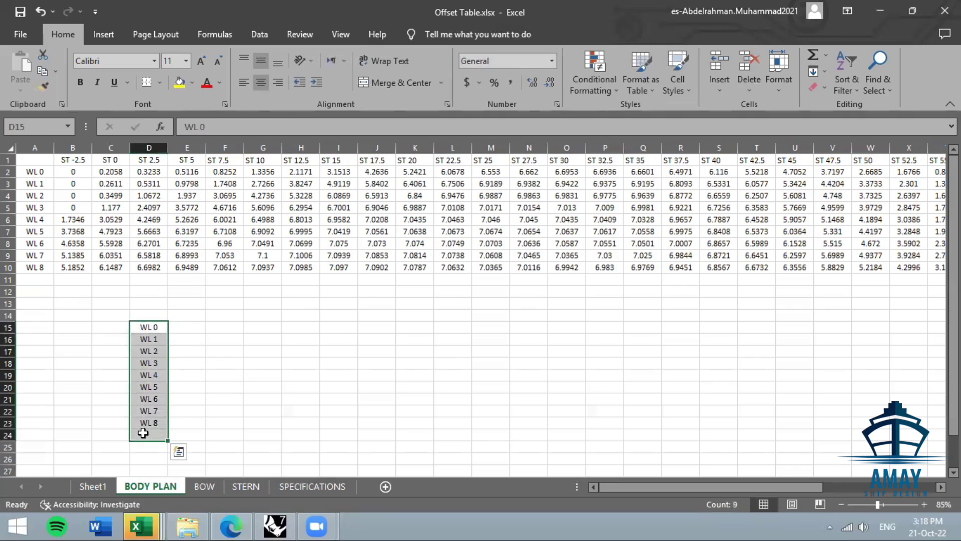
{"action": "key", "text": "Delete"}
{"action": "left_click", "coordinate": [220, 337]}
- Examine the station headings in row 1 and the offsets across the BODY PLAN table, from the first station to the last
{"action": "left_click_drag", "start_coordinate": [75, 160], "coordinate": [340, 161]}
{"action": "left_click_drag", "start_coordinate": [695, 485], "coordinate": [686, 488]}
{"action": "left_click_drag", "start_coordinate": [73, 172], "coordinate": [84, 263]}
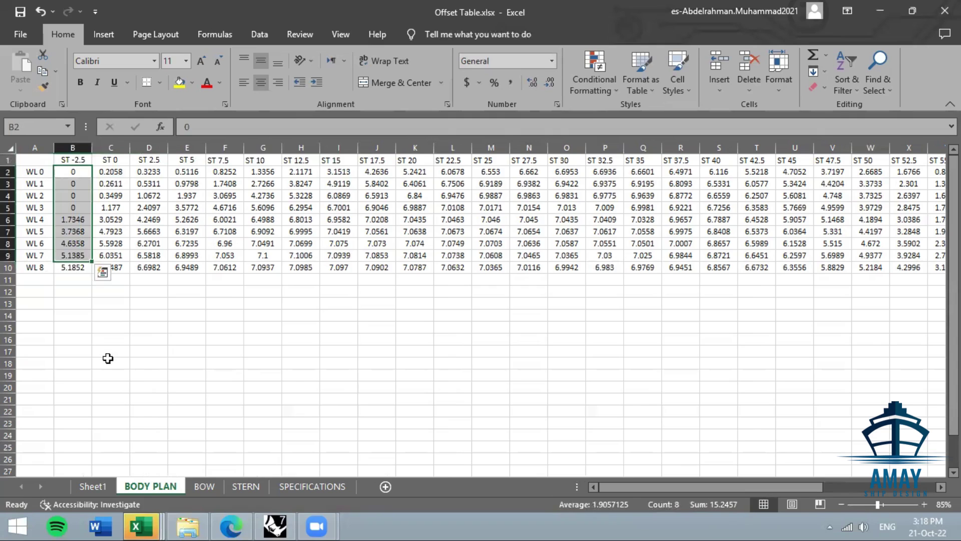
{"action": "left_click", "coordinate": [111, 363]}
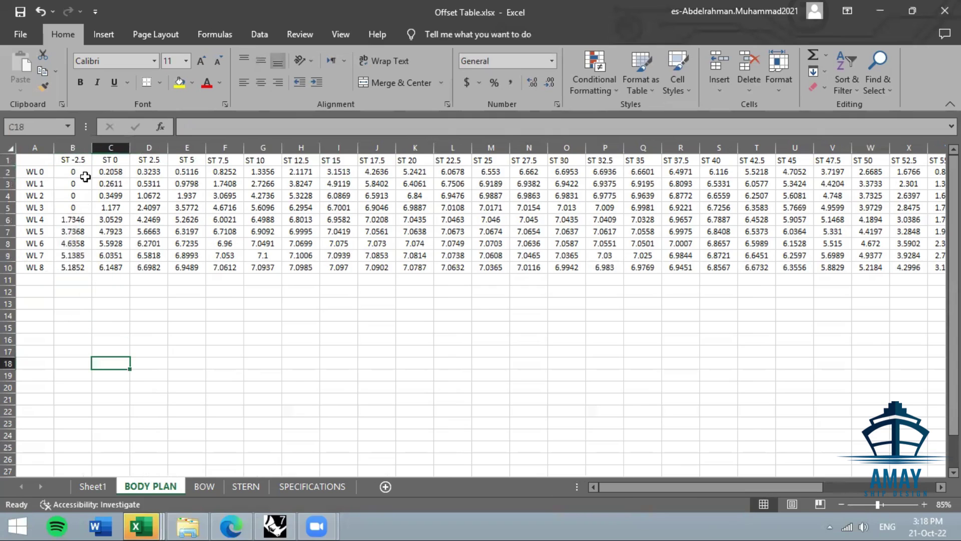
{"action": "left_click_drag", "start_coordinate": [712, 486], "coordinate": [751, 485]}
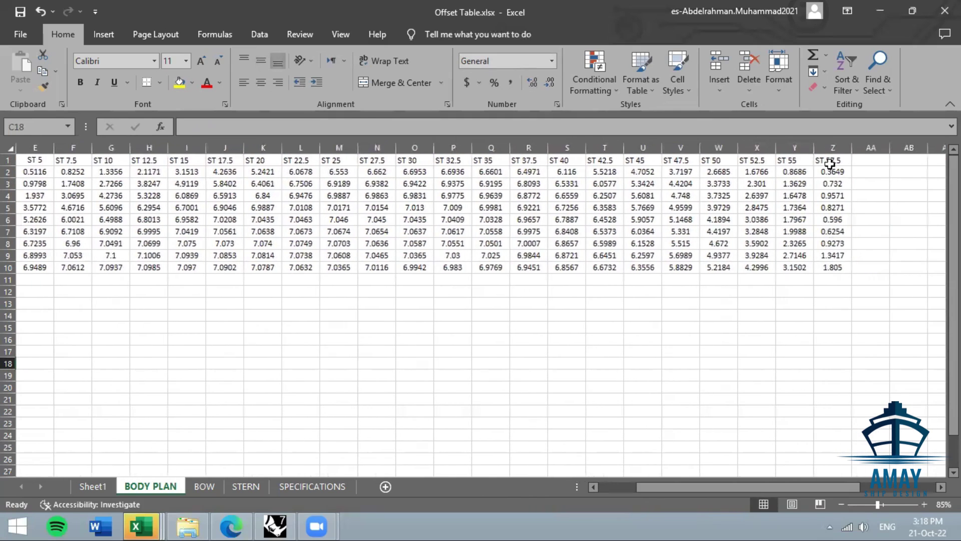
{"action": "left_click_drag", "start_coordinate": [703, 485], "coordinate": [613, 482]}
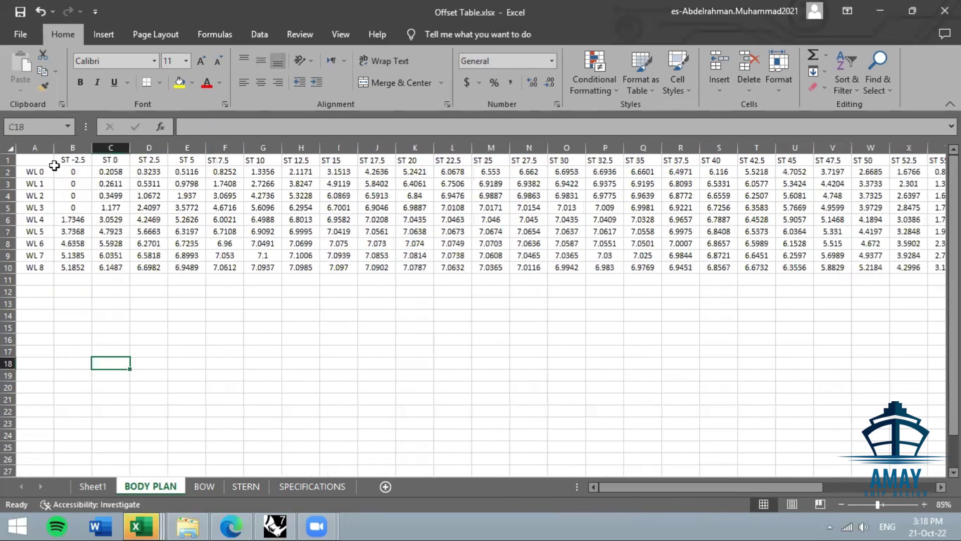
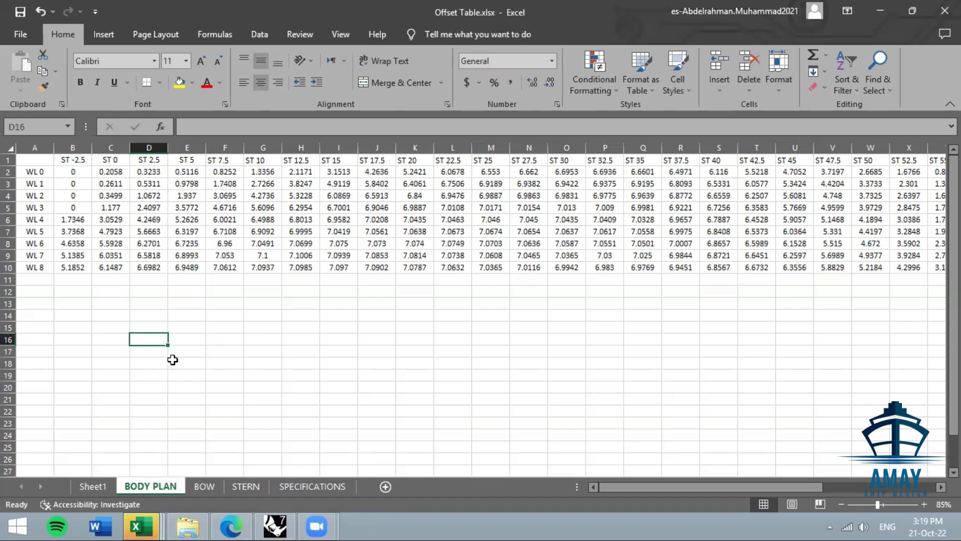
- Enter the station label ST 0 in cell D16 of the BODY PLAN sheet
{"action": "type", "text": "ST"}
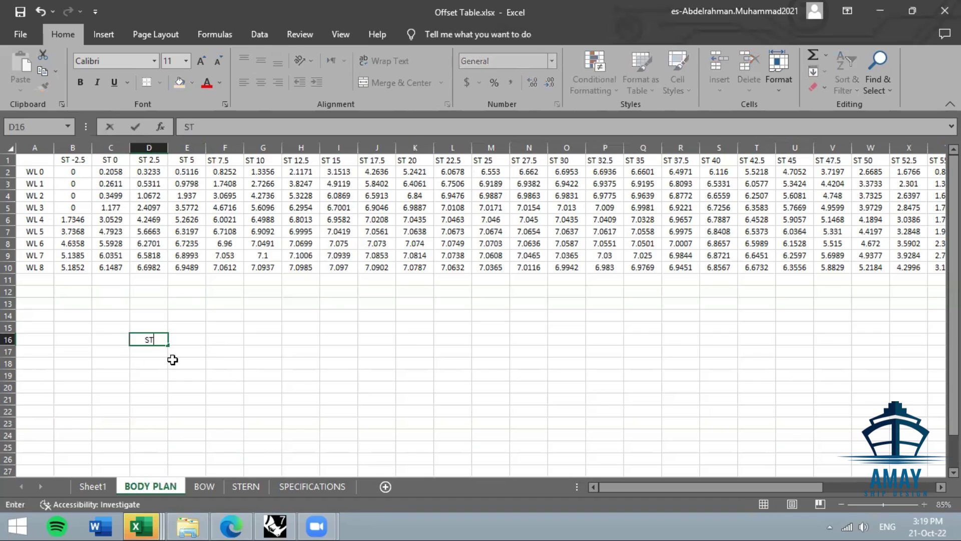
{"action": "type", "text": "ation"}
{"action": "key", "text": "BackSpace"}
{"action": "key", "text": "BackSpace"}
{"action": "key", "text": "BackSpace"}
{"action": "key", "text": "BackSpace"}
{"action": "key", "text": "Return"}
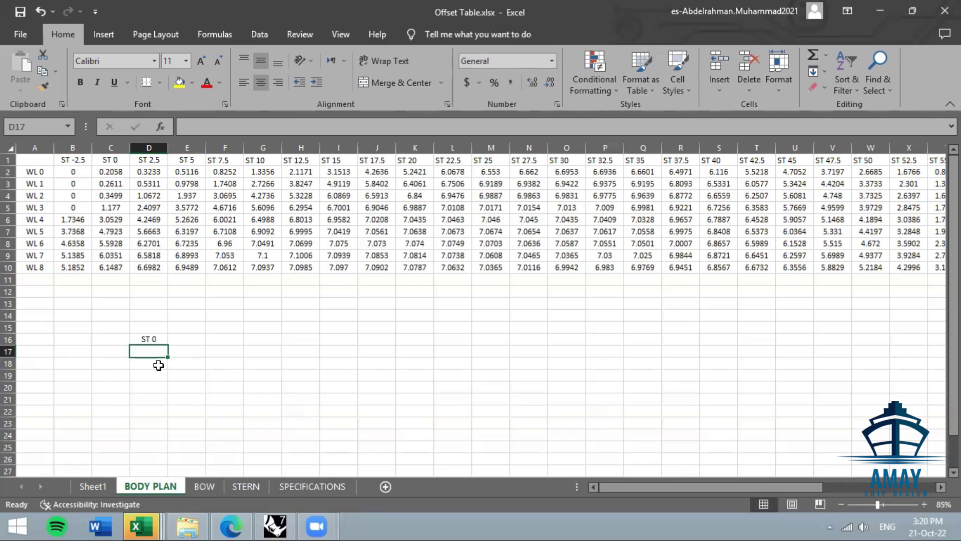
- Enter St 1 in cell D17 and extend the station series down to ST 9 in D25
{"action": "type", "text": "ST 0"}
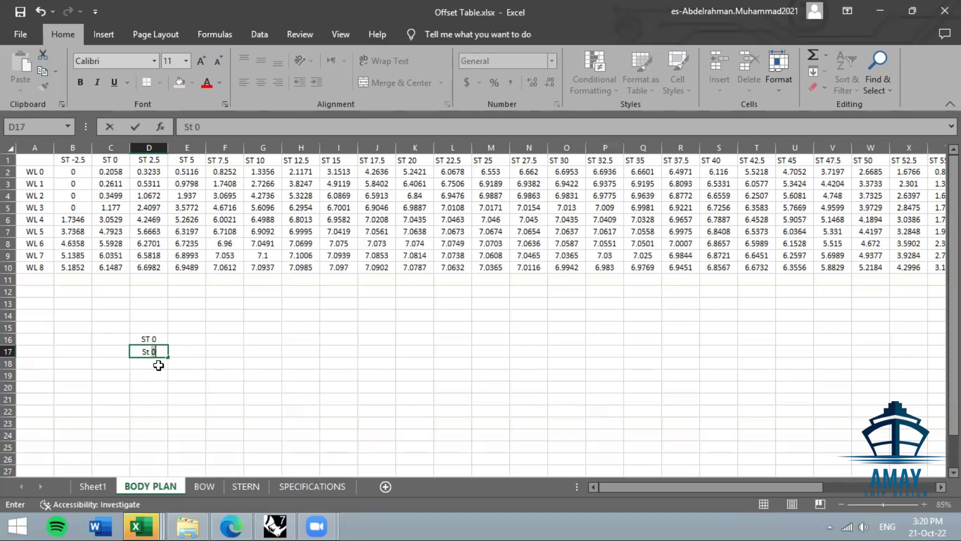
{"action": "key", "text": "Return"}
{"action": "left_click_drag", "start_coordinate": [161, 339], "coordinate": [168, 452]}
{"action": "left_click", "coordinate": [193, 361]}
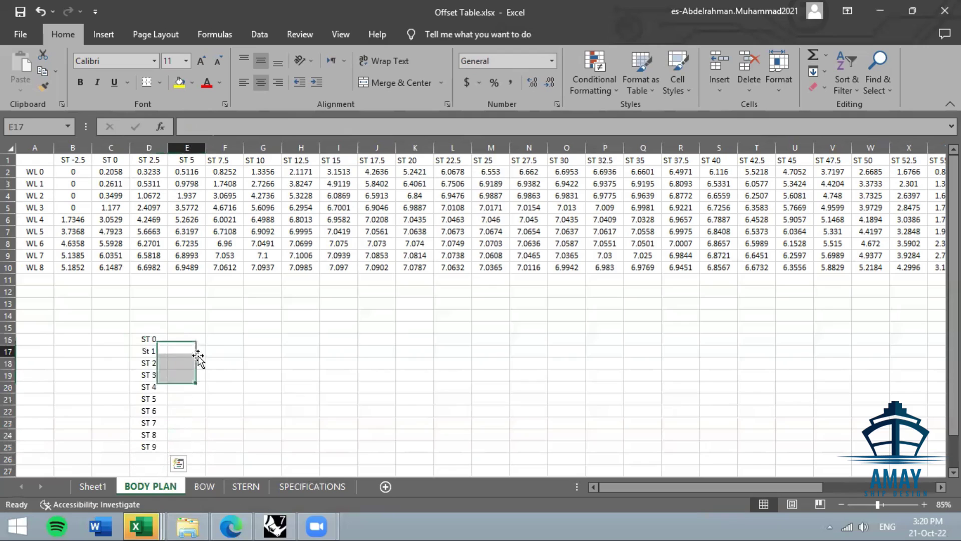
- Copy the station labels in D16:D25 and paste them transposed along row 16 starting at cell G16
{"action": "left_click_drag", "start_coordinate": [160, 338], "coordinate": [143, 447]}
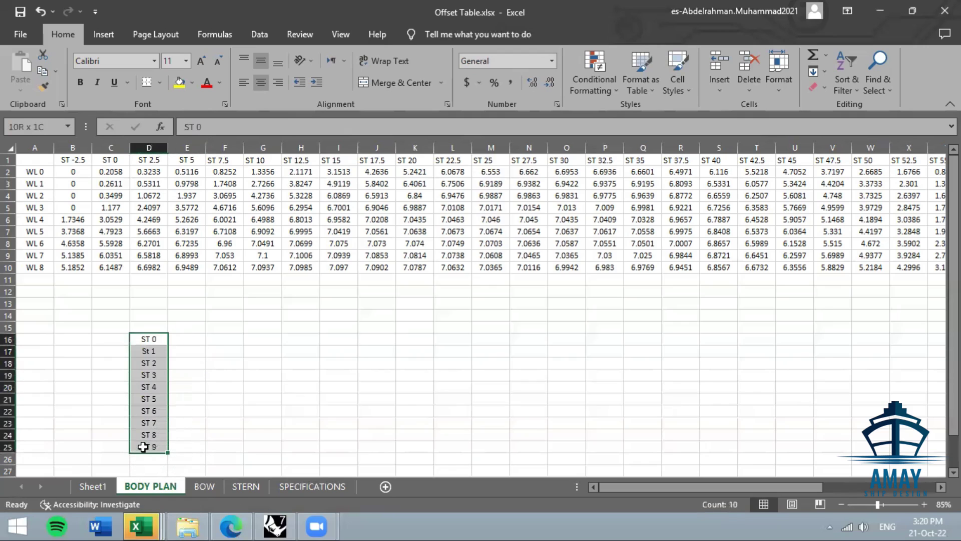
{"action": "right_click", "coordinate": [160, 371]}
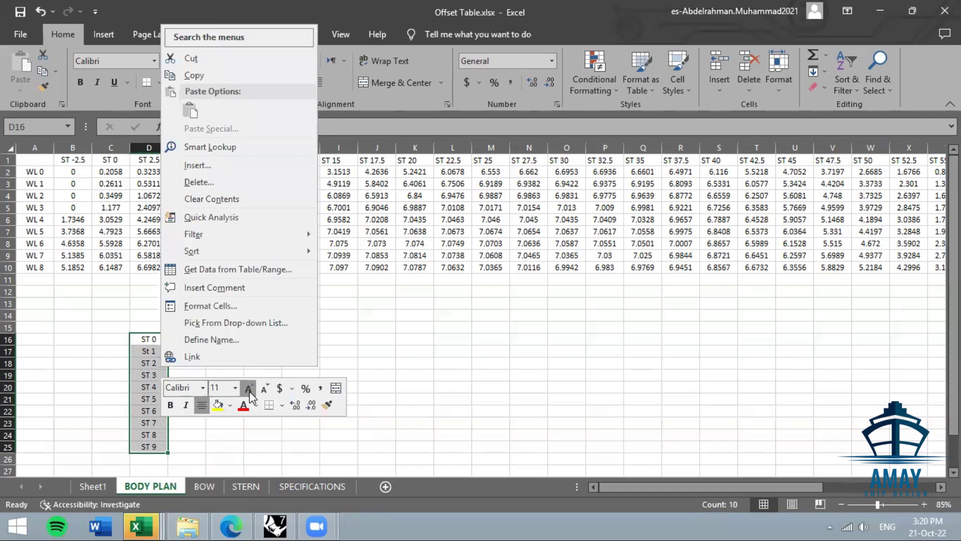
{"action": "left_click", "coordinate": [206, 76]}
{"action": "left_click", "coordinate": [275, 344]}
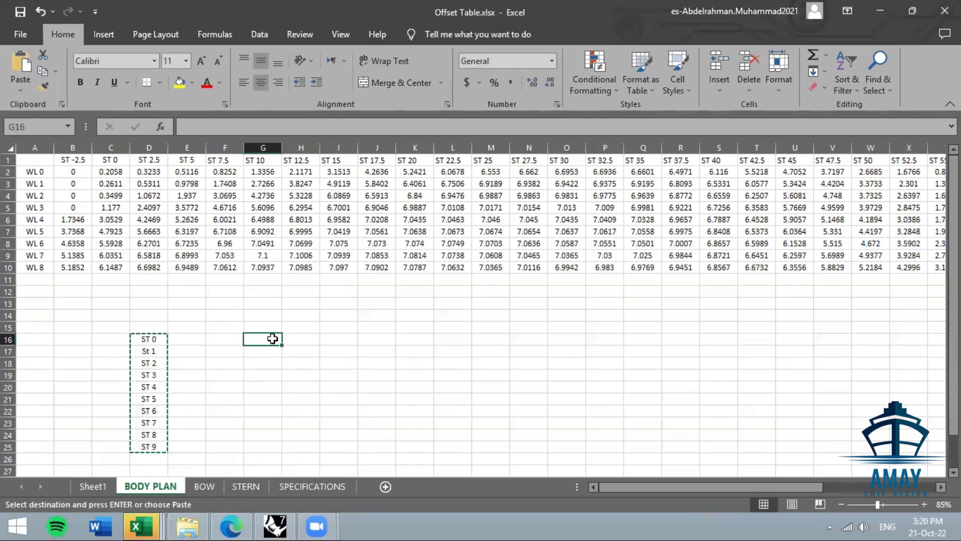
{"action": "right_click", "coordinate": [275, 343]}
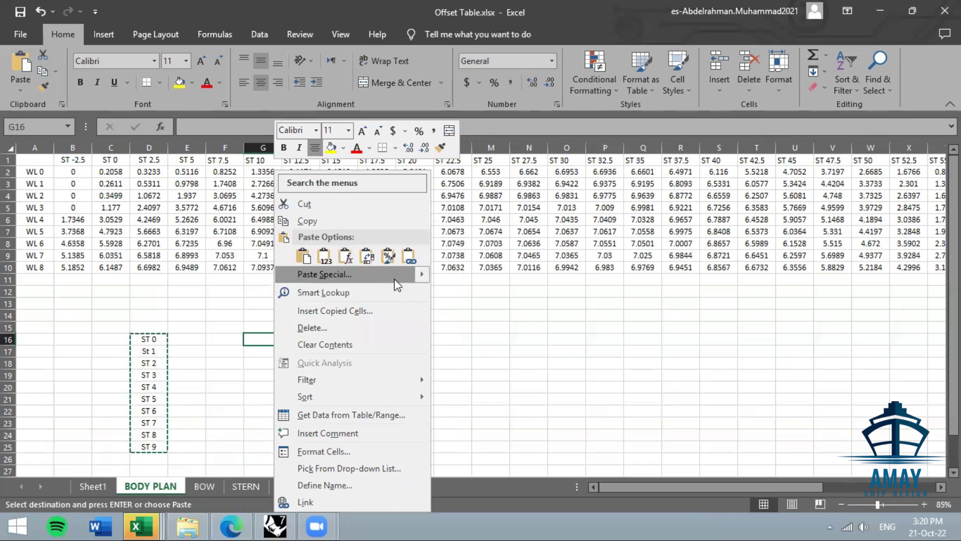
{"action": "left_click", "coordinate": [367, 256]}
{"action": "left_click", "coordinate": [287, 397]}
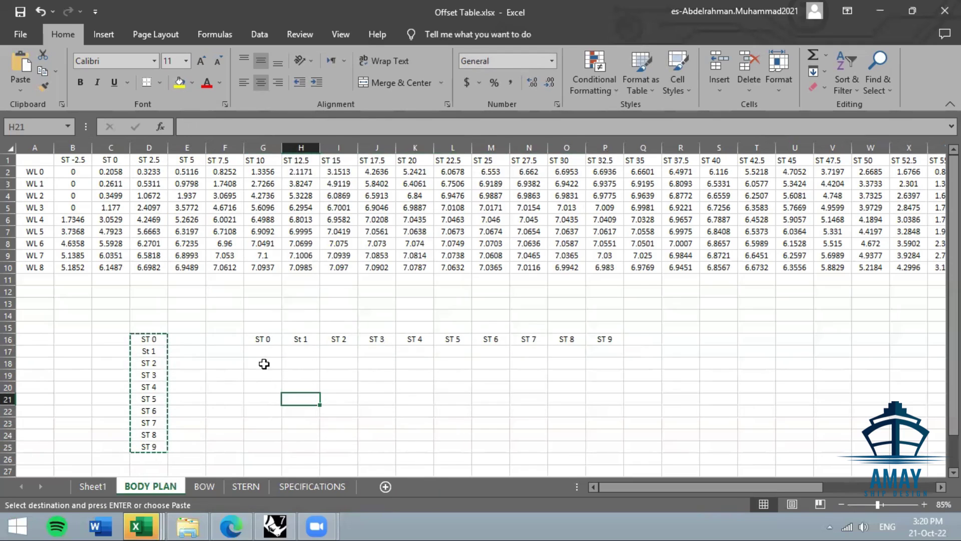
{"action": "left_click", "coordinate": [275, 375]}
{"action": "left_click", "coordinate": [270, 343]}
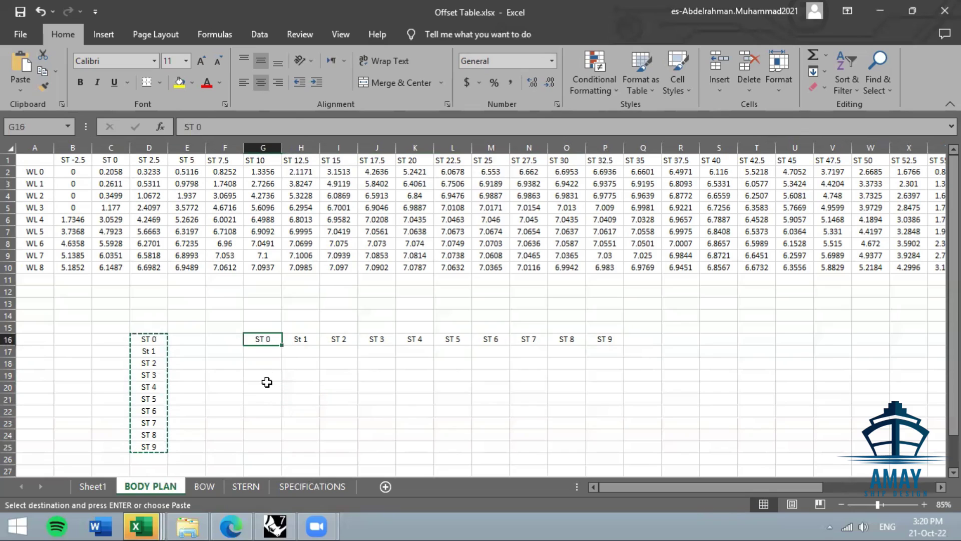
{"action": "left_click", "coordinate": [197, 127]}
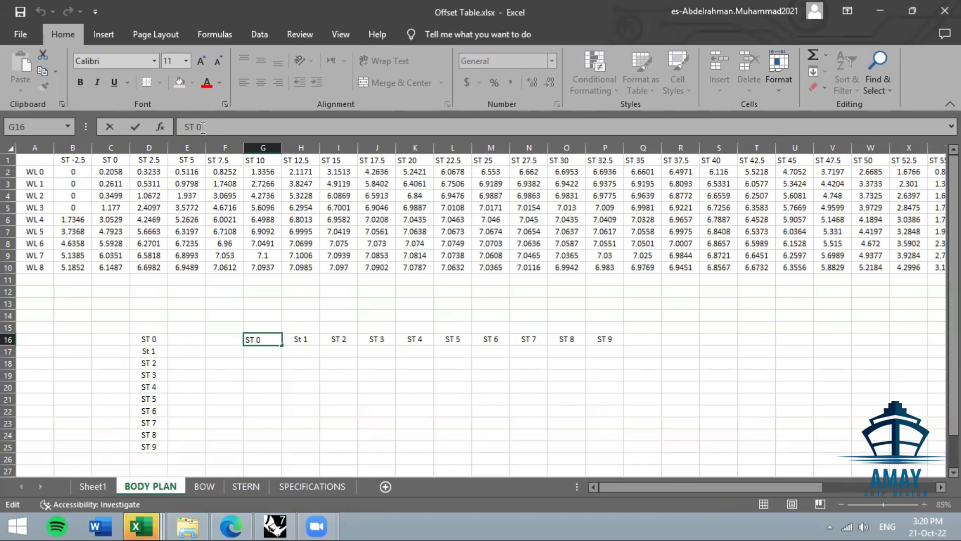
{"action": "left_click", "coordinate": [377, 396]}
- Delete the sample station labels in column D and row 16 below the BODY PLAN offset table
{"action": "left_click_drag", "start_coordinate": [631, 305], "coordinate": [93, 456]}
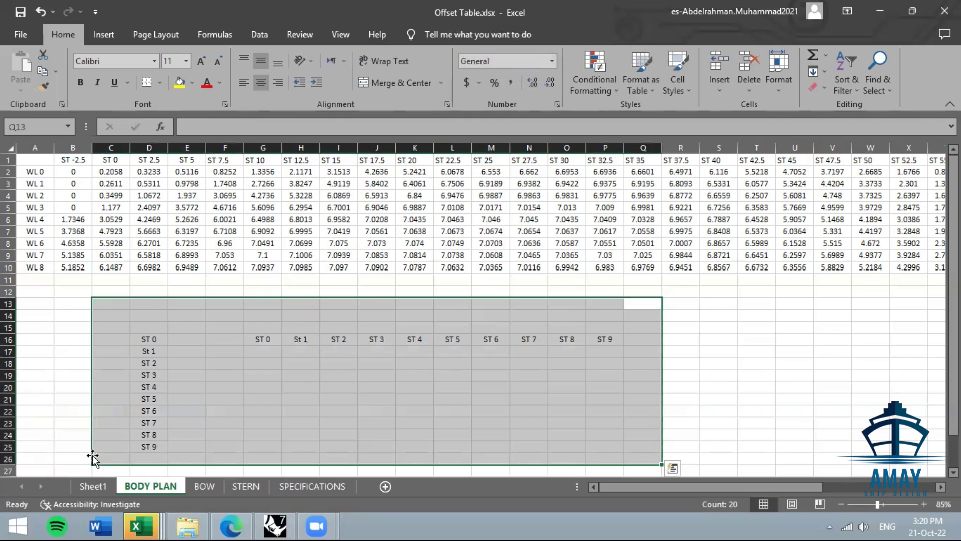
{"action": "key", "text": "Delete"}
{"action": "left_click", "coordinate": [725, 317]}
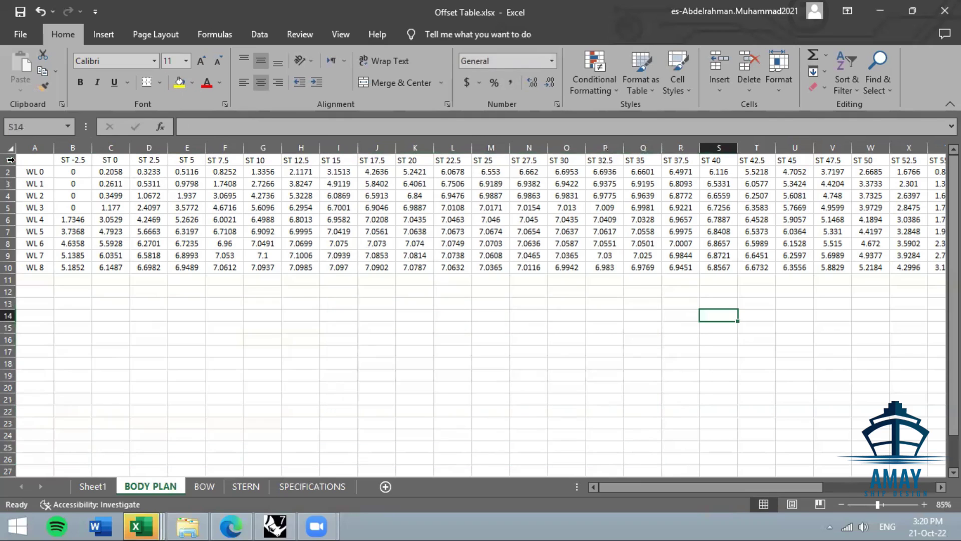
- Review the empty corner cell A1 of the BODY PLAN table and the WL heading on the BOW sheet
{"action": "left_click", "coordinate": [41, 161]}
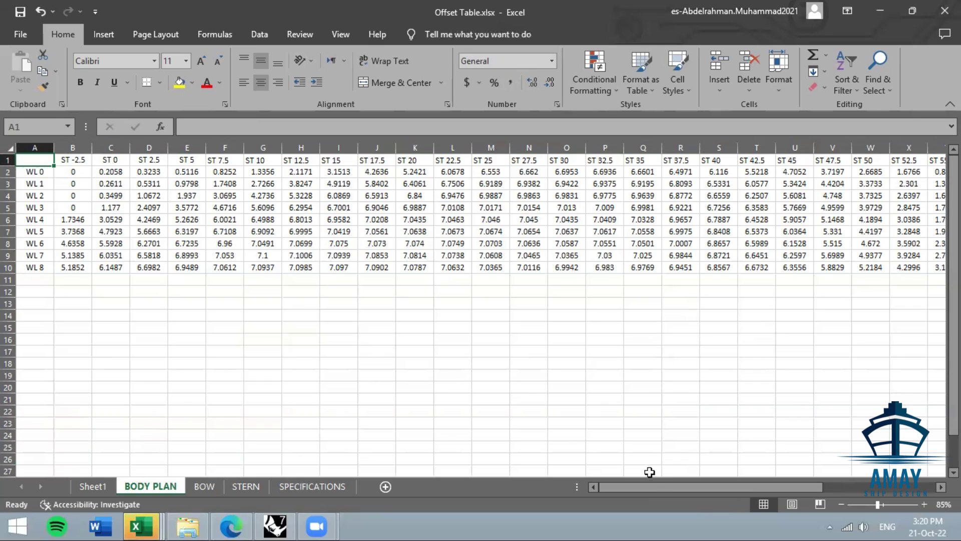
{"action": "left_click_drag", "start_coordinate": [657, 485], "coordinate": [655, 484]}
{"action": "mouse_move", "coordinate": [709, 490]}
{"action": "left_mouse_down"}
{"action": "mouse_move", "coordinate": [749, 486]}
{"action": "mouse_move", "coordinate": [680, 494]}
{"action": "mouse_move", "coordinate": [729, 491]}
{"action": "mouse_move", "coordinate": [700, 494]}
{"action": "left_mouse_up"}
{"action": "left_click", "coordinate": [204, 486]}
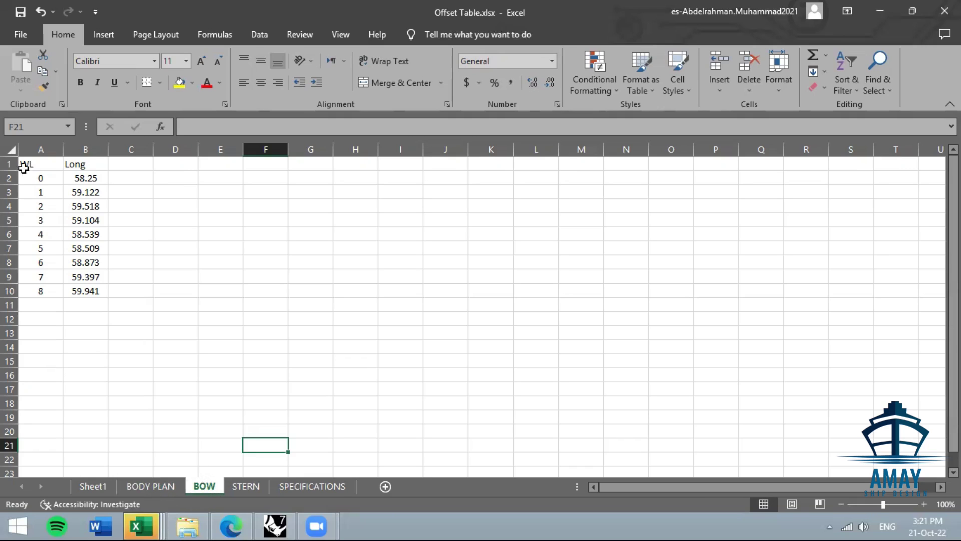
{"action": "left_click", "coordinate": [40, 165]}
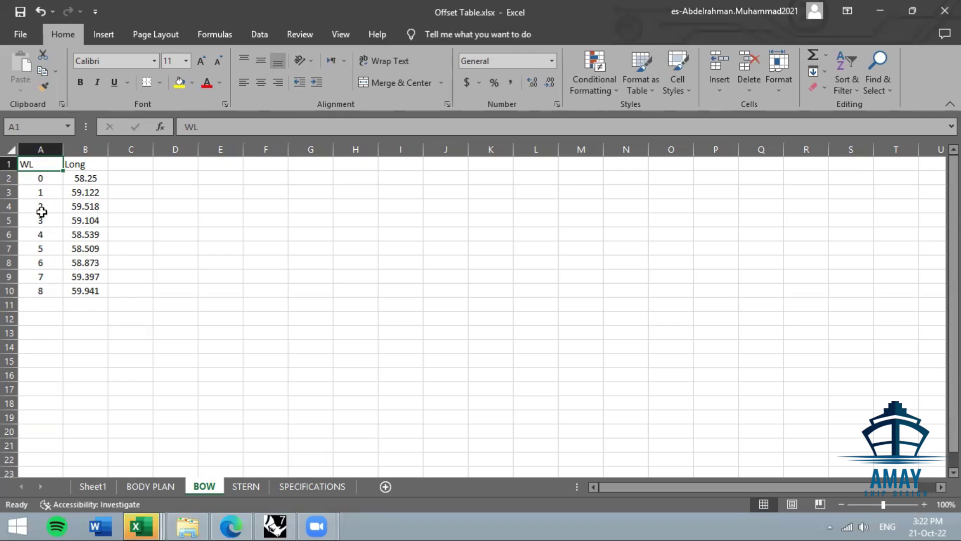
- Enter 0, 2 and 4 in G8:G10 of the BOW sheet and extend the series down to 16 in G16
{"action": "left_click", "coordinate": [307, 265]}
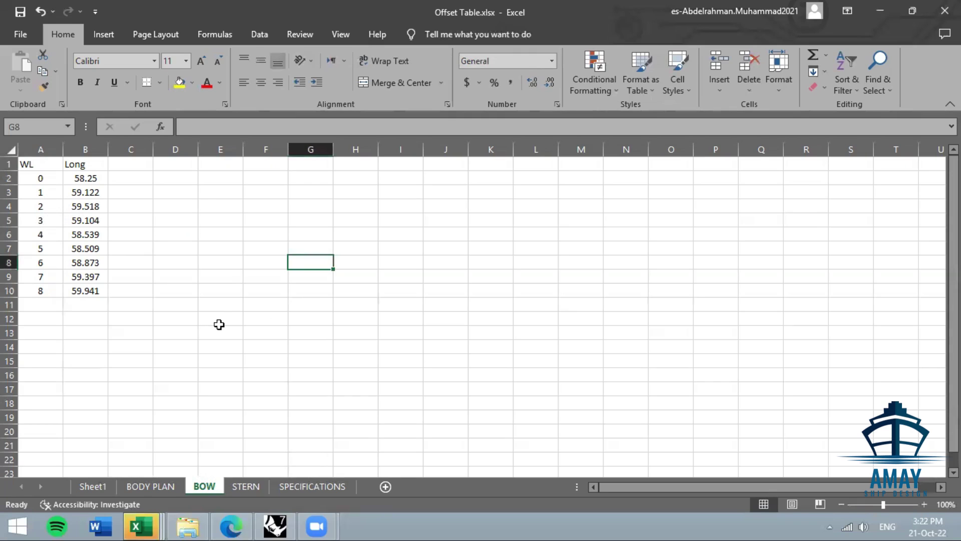
{"action": "type", "text": "0"}
{"action": "key", "text": "Return"}
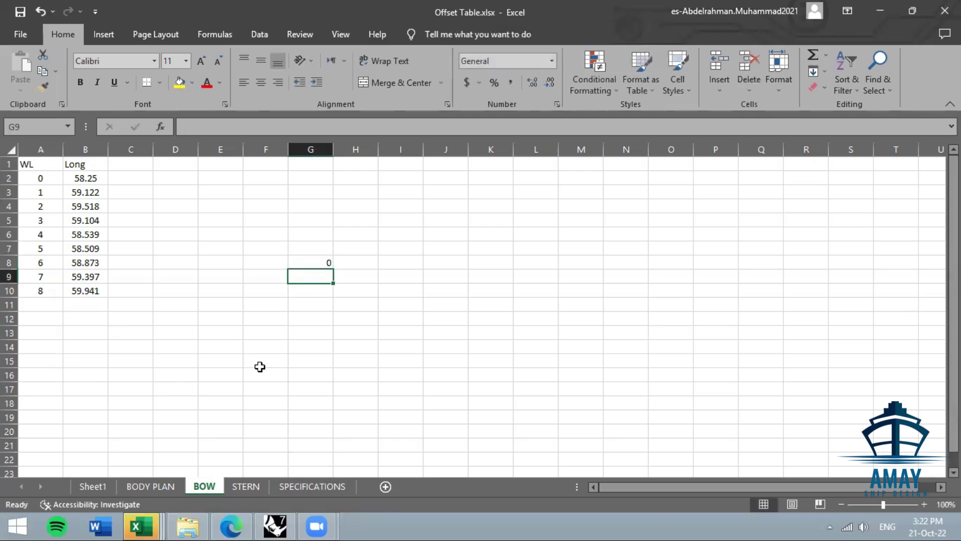
{"action": "type", "text": "2"}
{"action": "key", "text": "Return"}
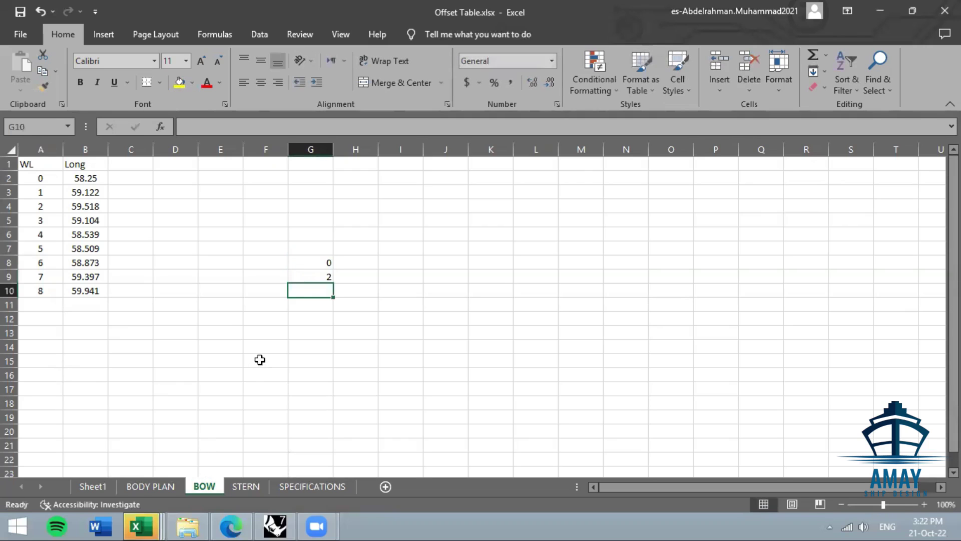
{"action": "type", "text": "4"}
{"action": "key", "text": "Return"}
{"action": "left_click_drag", "start_coordinate": [325, 260], "coordinate": [330, 383]}
{"action": "left_click", "coordinate": [445, 360]}
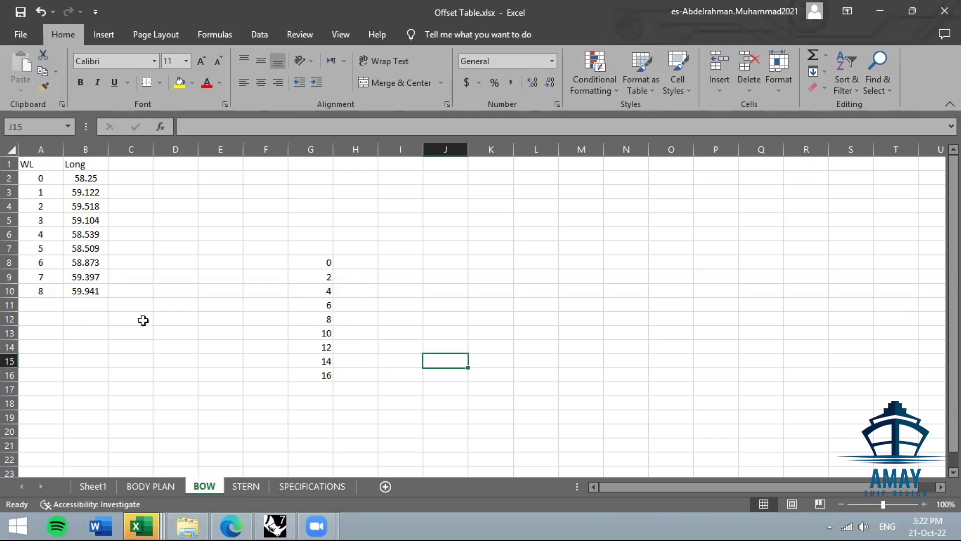
- Delete the sample number series in G8:G16 of the BOW sheet
{"action": "left_click_drag", "start_coordinate": [335, 251], "coordinate": [291, 405]}
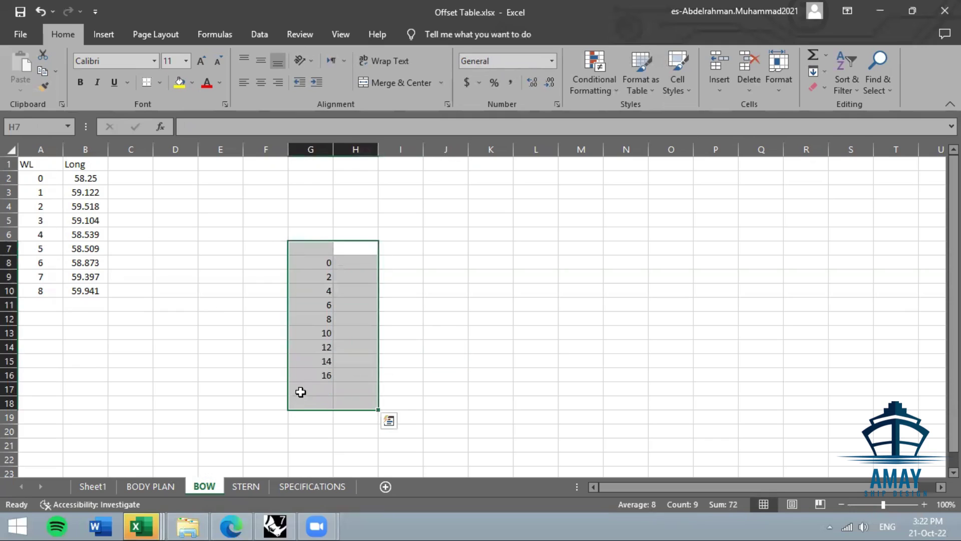
{"action": "left_click", "coordinate": [432, 315]}
{"action": "left_click_drag", "start_coordinate": [325, 261], "coordinate": [324, 384]}
{"action": "key", "text": "Delete"}
- Enter 0 and 1 in I10:I11 of the BOW sheet and extend the series down to 10 in I20
{"action": "left_click", "coordinate": [395, 296]}
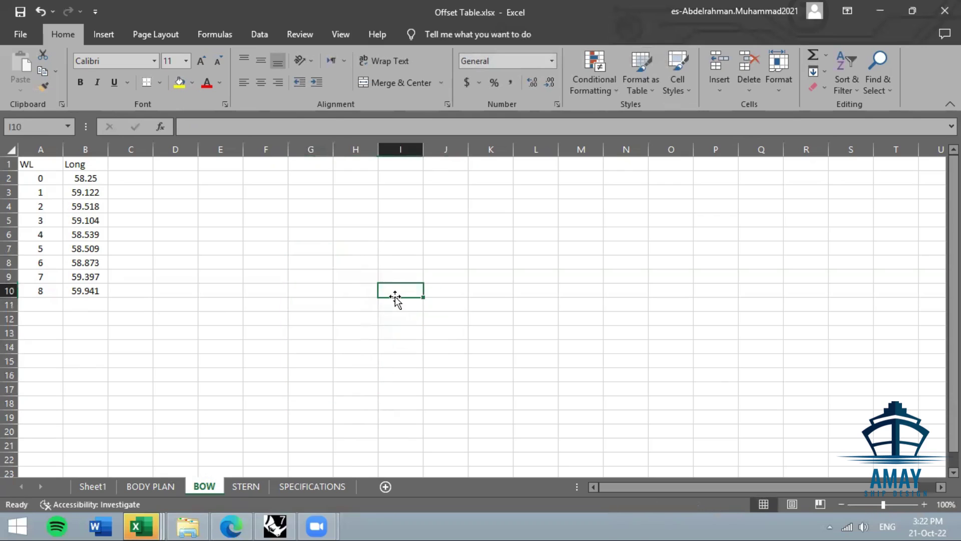
{"action": "type", "text": "0"}
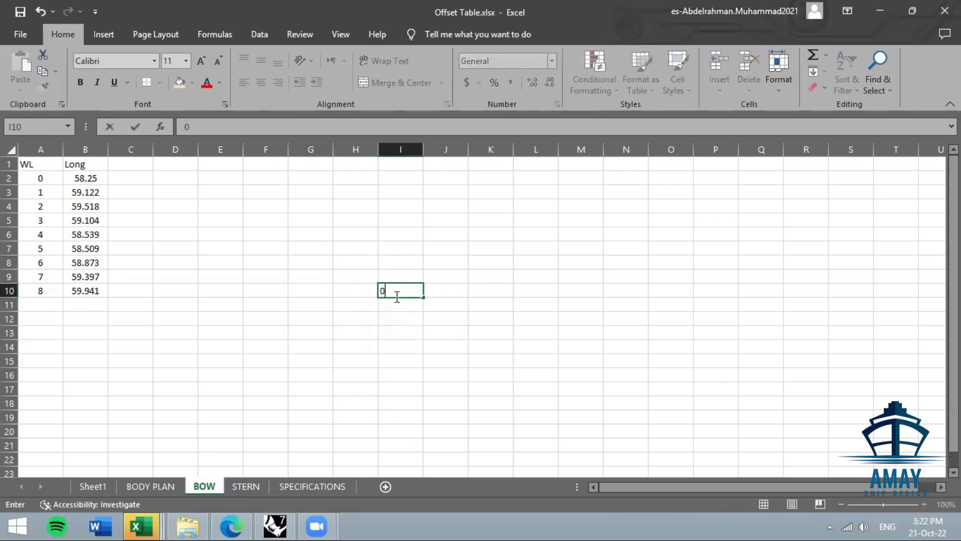
{"action": "key", "text": "Return"}
{"action": "type", "text": "1"}
{"action": "key", "text": "Return"}
{"action": "left_click_drag", "start_coordinate": [407, 296], "coordinate": [423, 442]}
- Enter the spacing multiplier 5 in cell L14 and copy that cell
{"action": "left_click", "coordinate": [525, 342]}
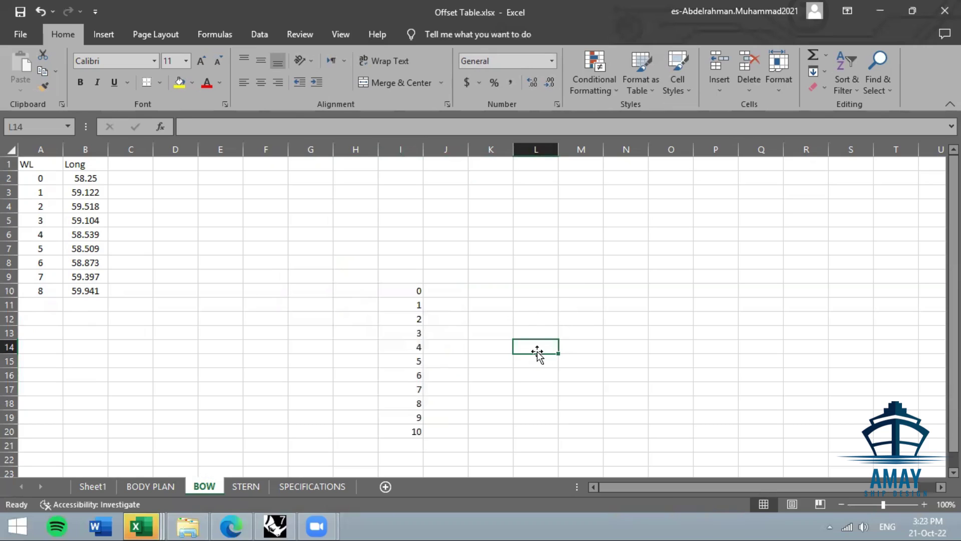
{"action": "type", "text": "5"}
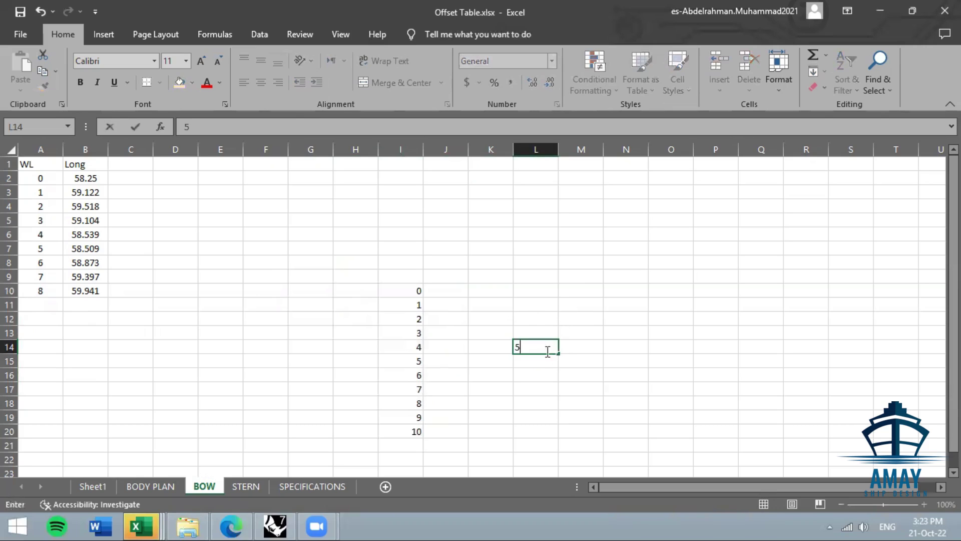
{"action": "key", "text": "Return"}
{"action": "left_click", "coordinate": [593, 371]}
{"action": "left_click", "coordinate": [547, 346]}
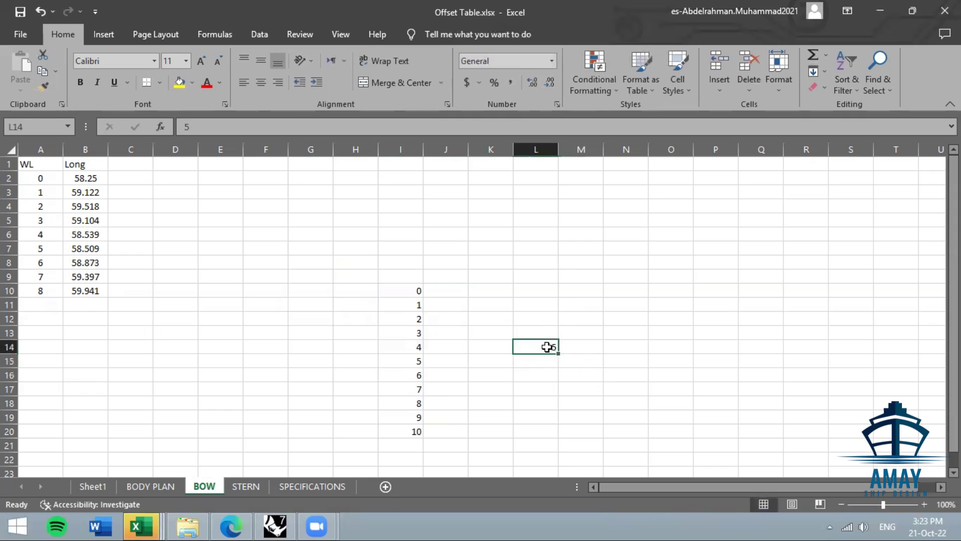
{"action": "key", "text": "ctrl+c"}
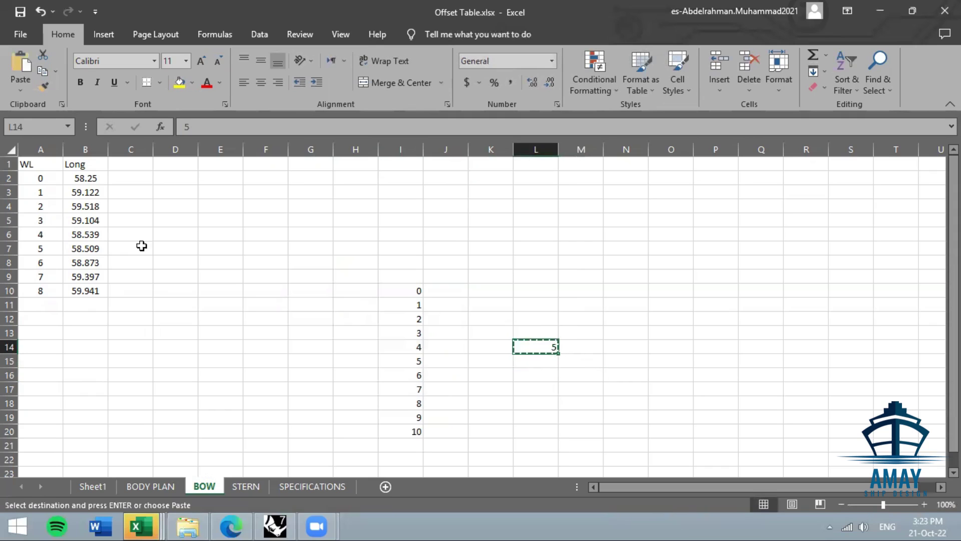
{"action": "left_click", "coordinate": [20, 90]}
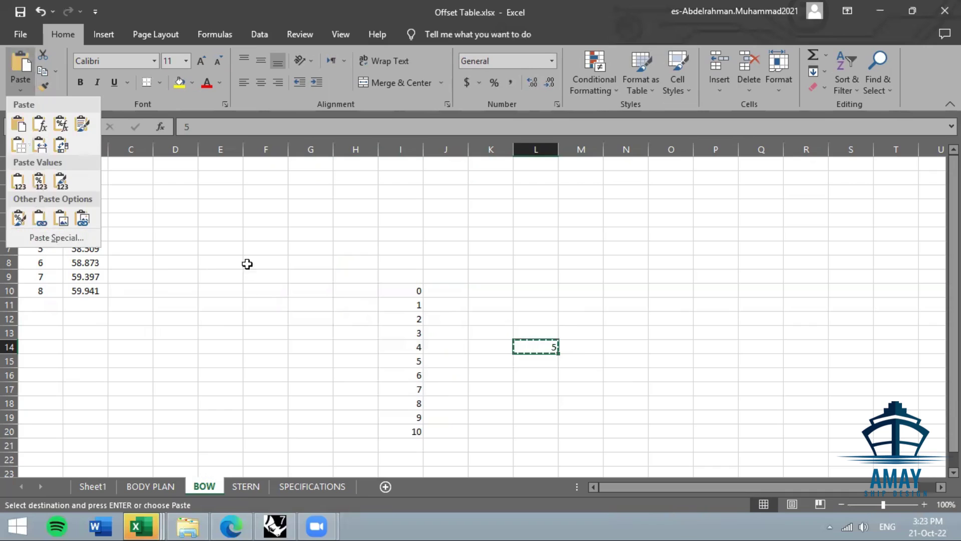
{"action": "left_click", "coordinate": [498, 324]}
- Multiply the series in I10:I20 by the copied value 5 using Paste Special with the Multiply operation
{"action": "left_click_drag", "start_coordinate": [416, 291], "coordinate": [416, 435]}
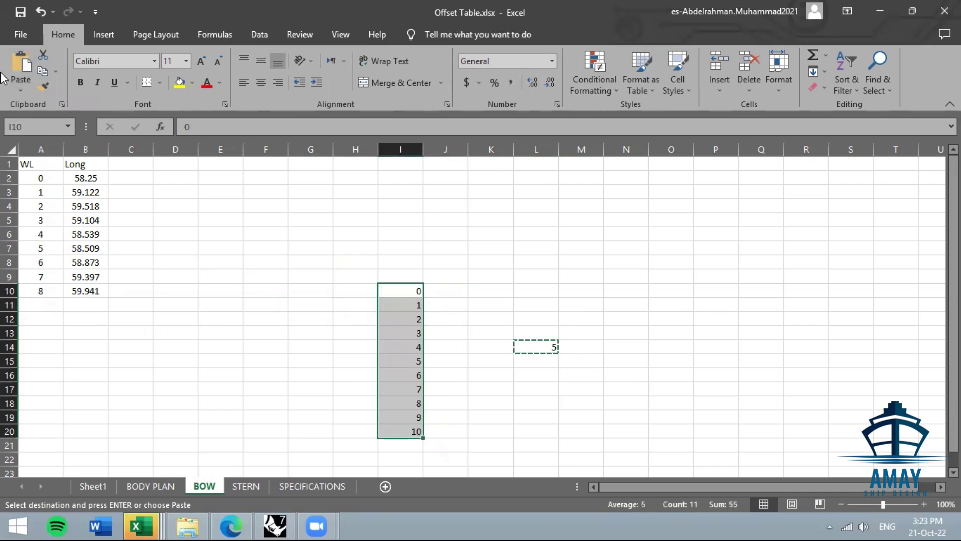
{"action": "left_click", "coordinate": [20, 86]}
{"action": "left_click", "coordinate": [56, 238]}
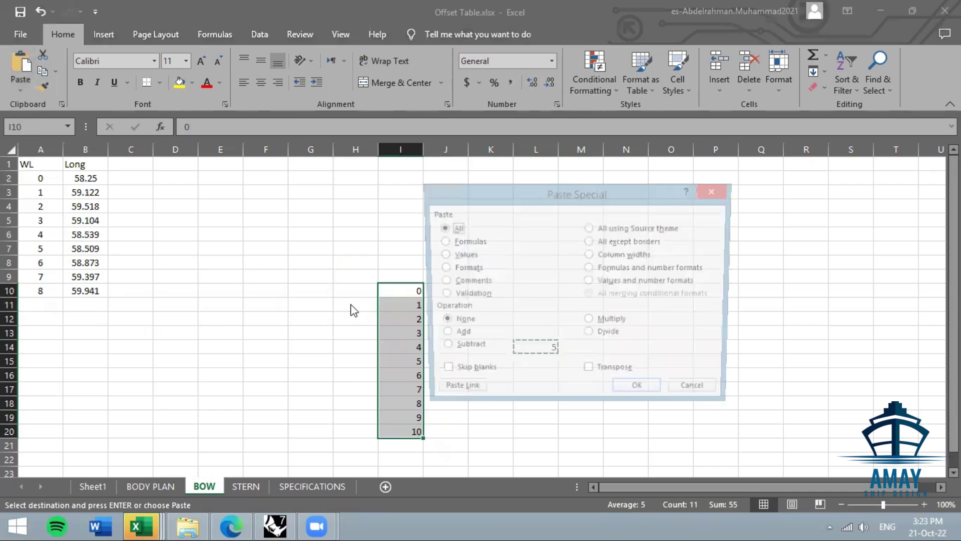
{"action": "left_click", "coordinate": [608, 321]}
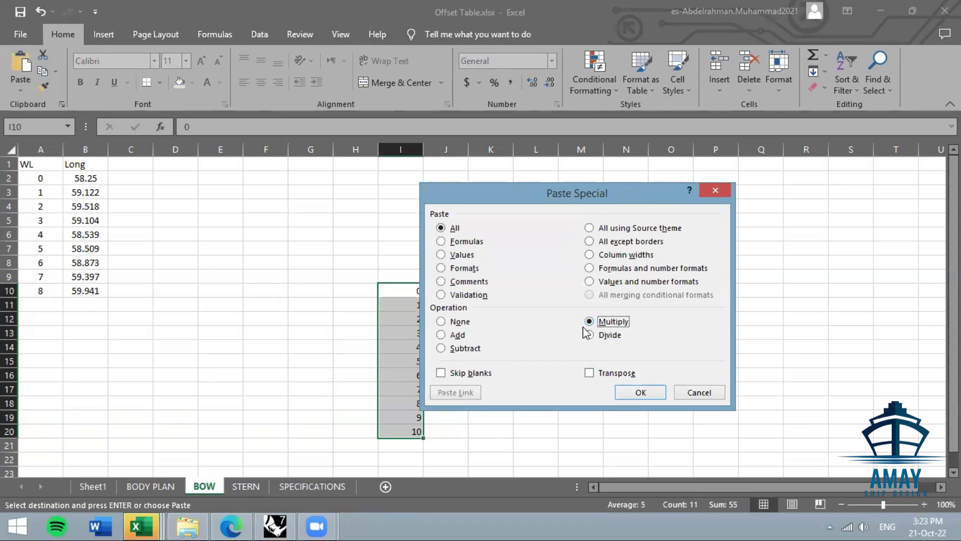
{"action": "left_click", "coordinate": [639, 392]}
{"action": "left_click", "coordinate": [535, 389]}
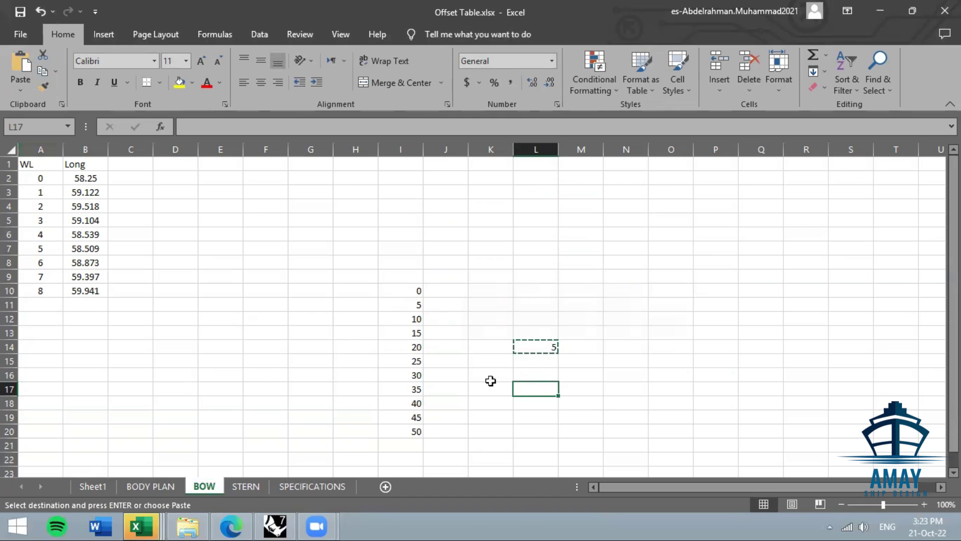
{"action": "left_click", "coordinate": [546, 293]}
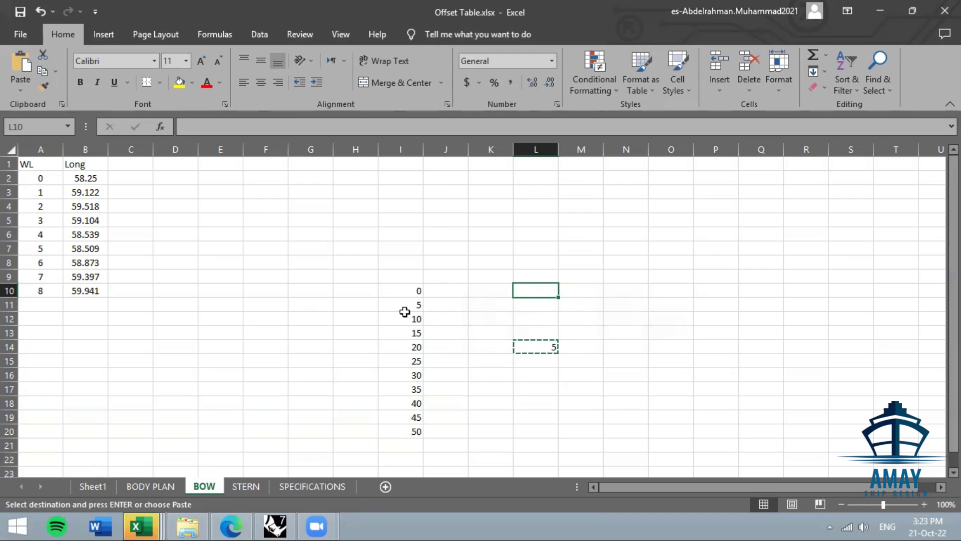
{"action": "left_click", "coordinate": [540, 378]}
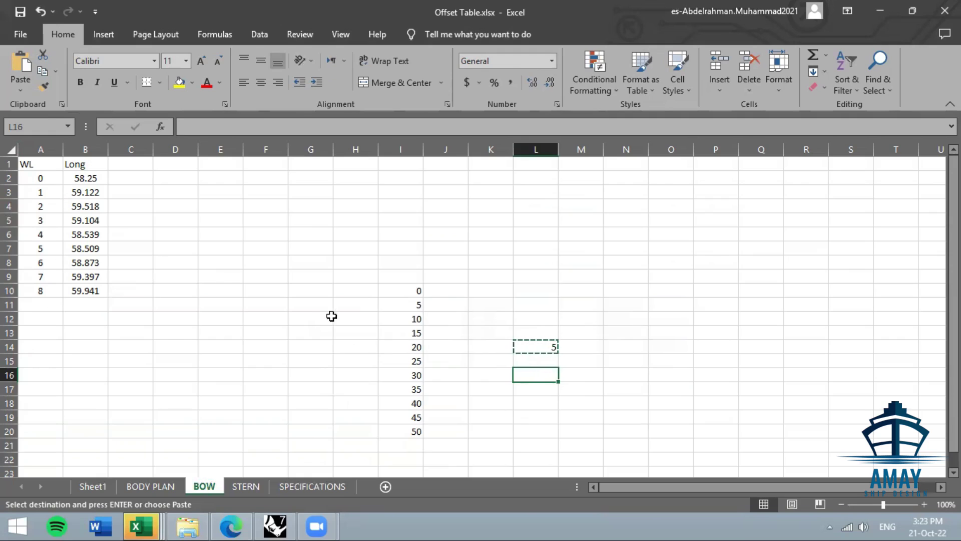
- Delete the sample series in column I and the multiplier in L14 from the BOW sheet
{"action": "left_click_drag", "start_coordinate": [503, 262], "coordinate": [302, 440]}
{"action": "left_click_drag", "start_coordinate": [671, 276], "coordinate": [334, 437]}
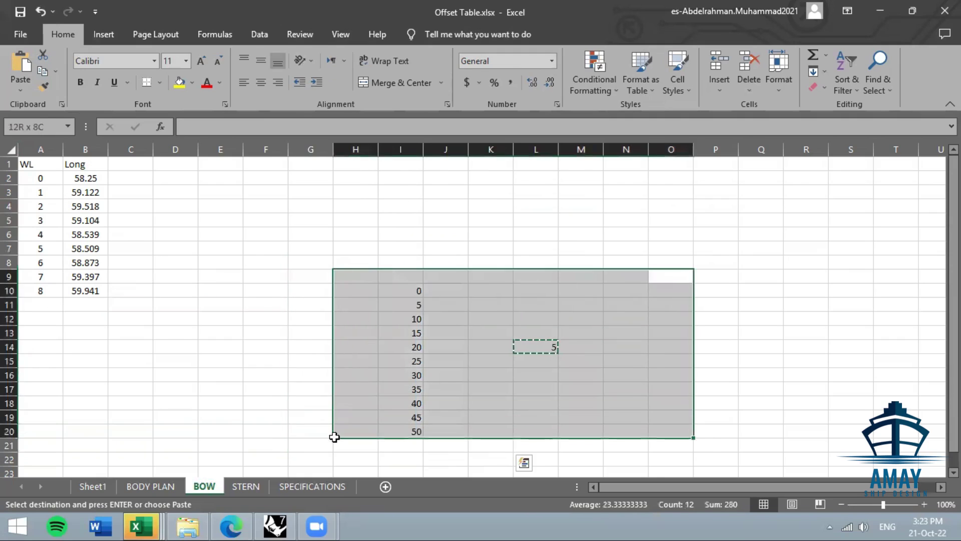
{"action": "key", "text": "Delete"}
{"action": "left_click", "coordinate": [358, 351]}
{"action": "key", "text": "Left"}
{"action": "key", "text": "Left"}
{"action": "key", "text": "Left"}
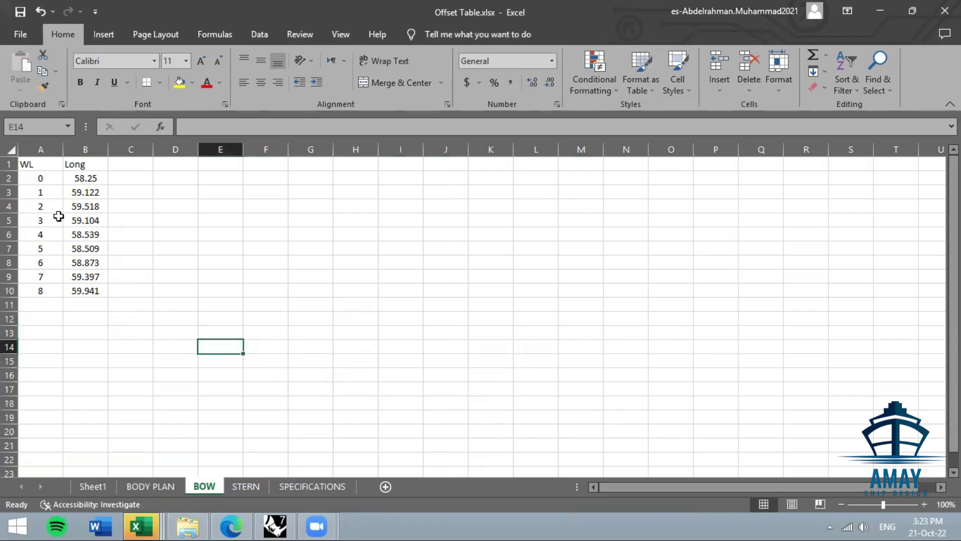
- Look over the STERN sheet and return to the BODY PLAN sheet
{"action": "left_click", "coordinate": [246, 486]}
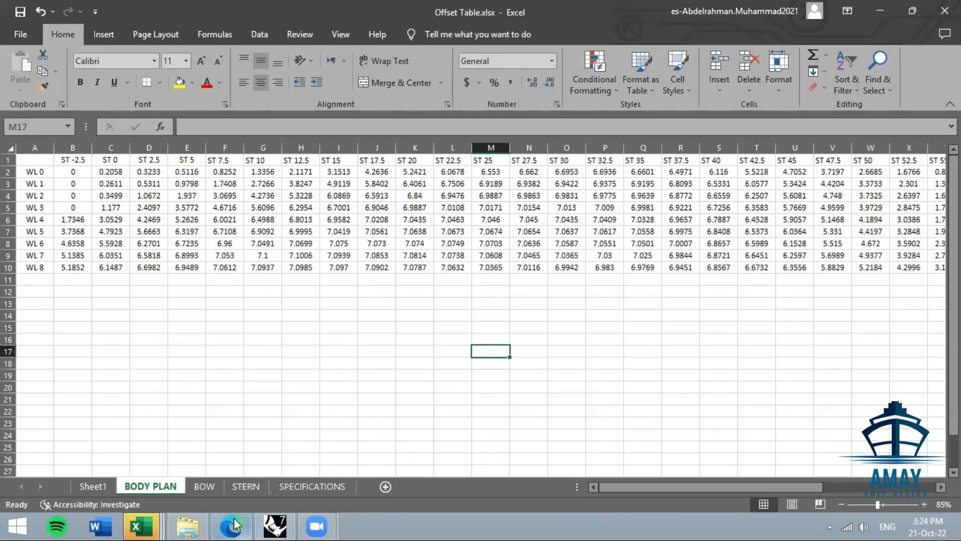
{"action": "left_click", "coordinate": [231, 525]}
{"action": "left_click", "coordinate": [233, 525]}
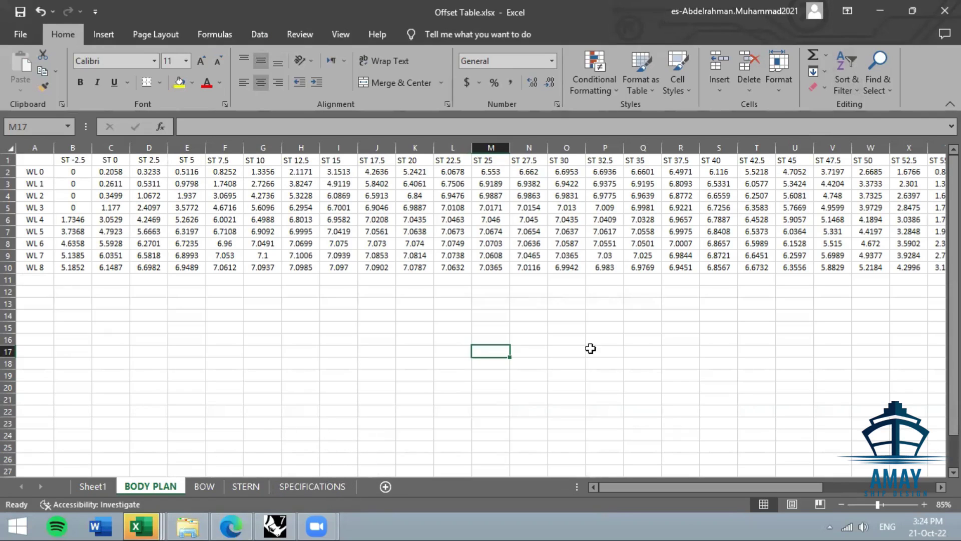
- Switch to Rhino and inspect the generated hull surface in a maximized Perspective viewport
{"action": "left_click", "coordinate": [275, 526]}
{"action": "right_click_drag", "start_coordinate": [643, 242], "coordinate": [538, 187]}
{"action": "scroll", "coordinate": [538, 190], "scroll_direction": "up", "scroll_amount": 6}
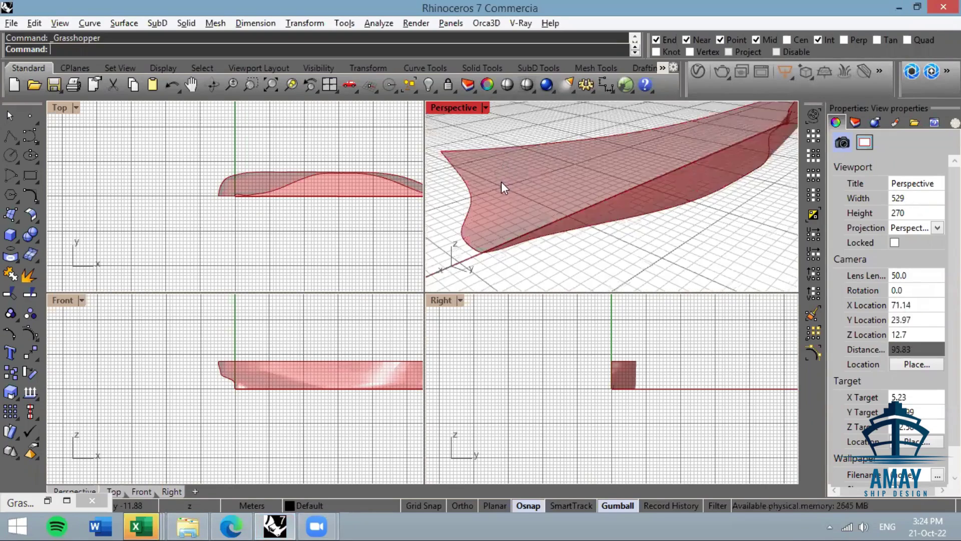
{"action": "key", "text": "ctrl+m"}
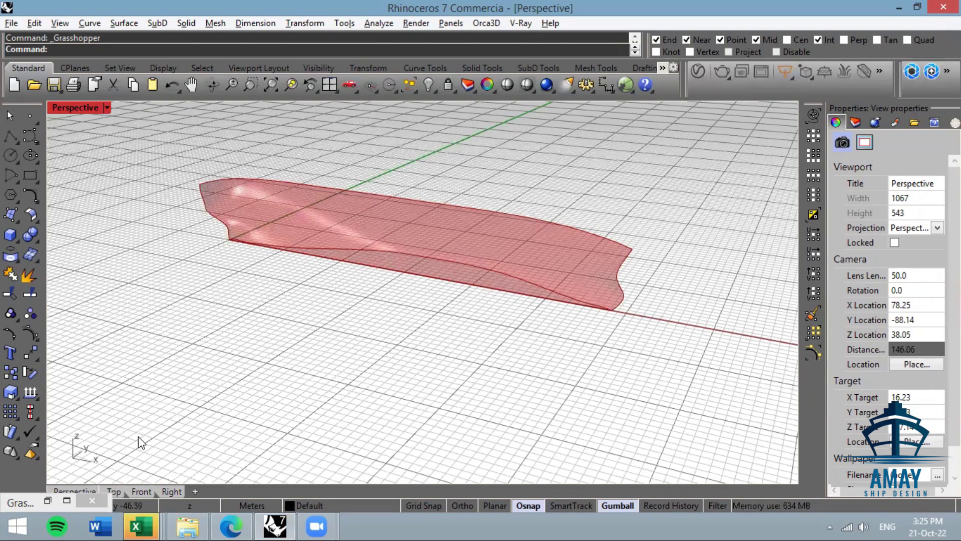